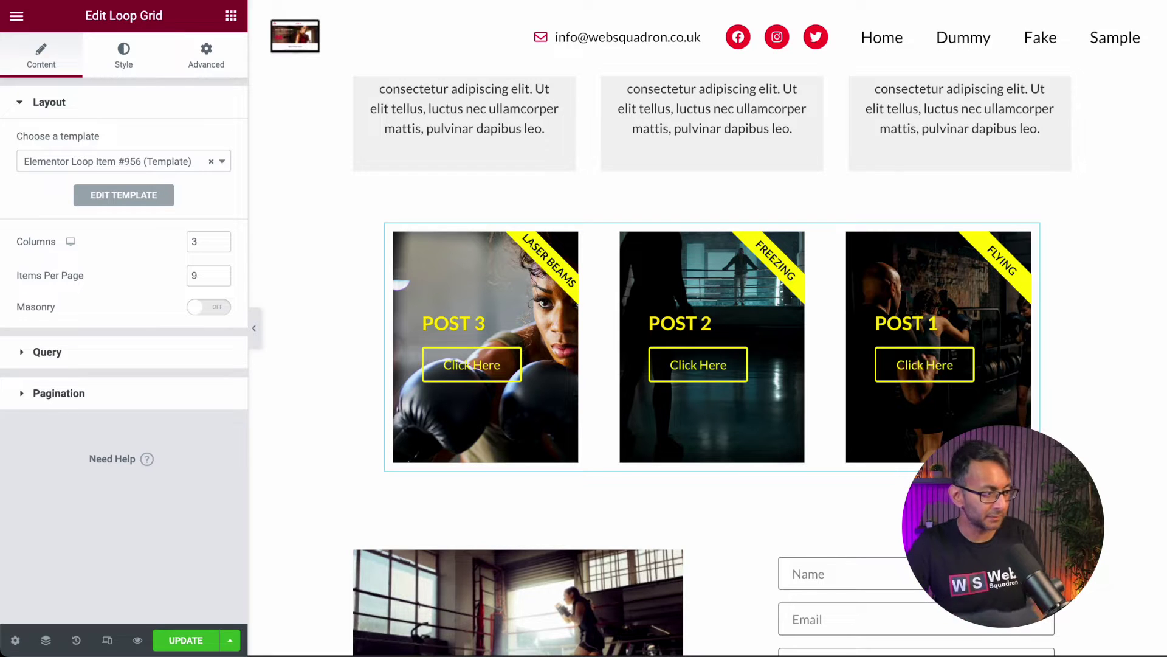
# Add a Loop Grid widget directly below the existing grid of post cards.
pyautogui.click(231, 15)
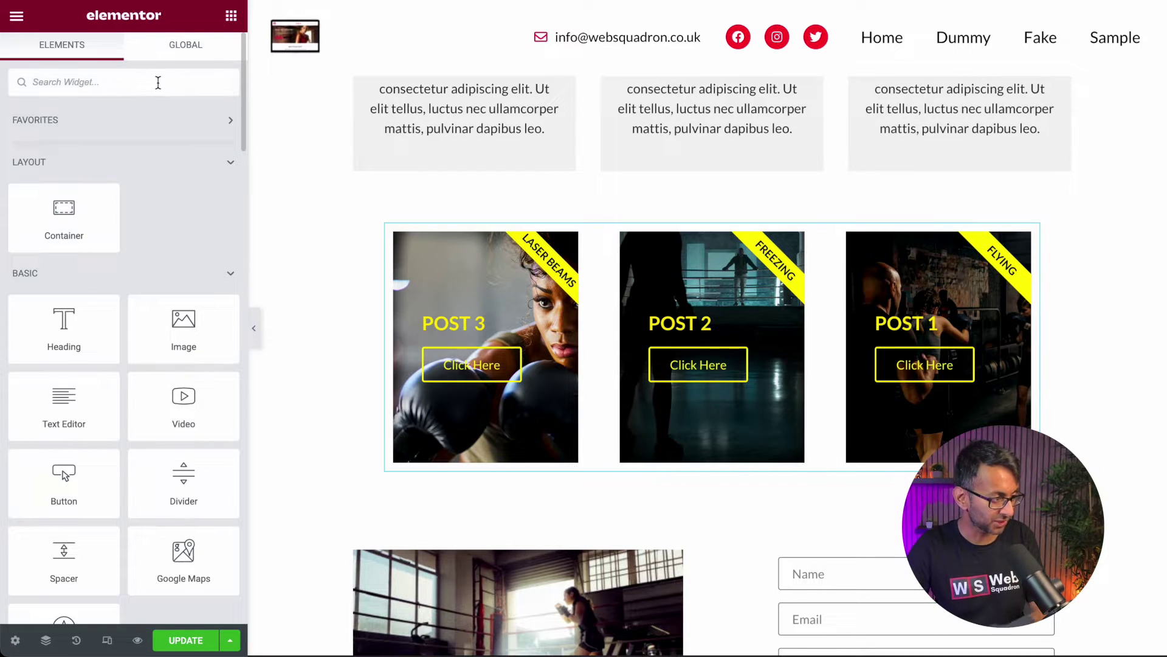
pyautogui.write('loop')
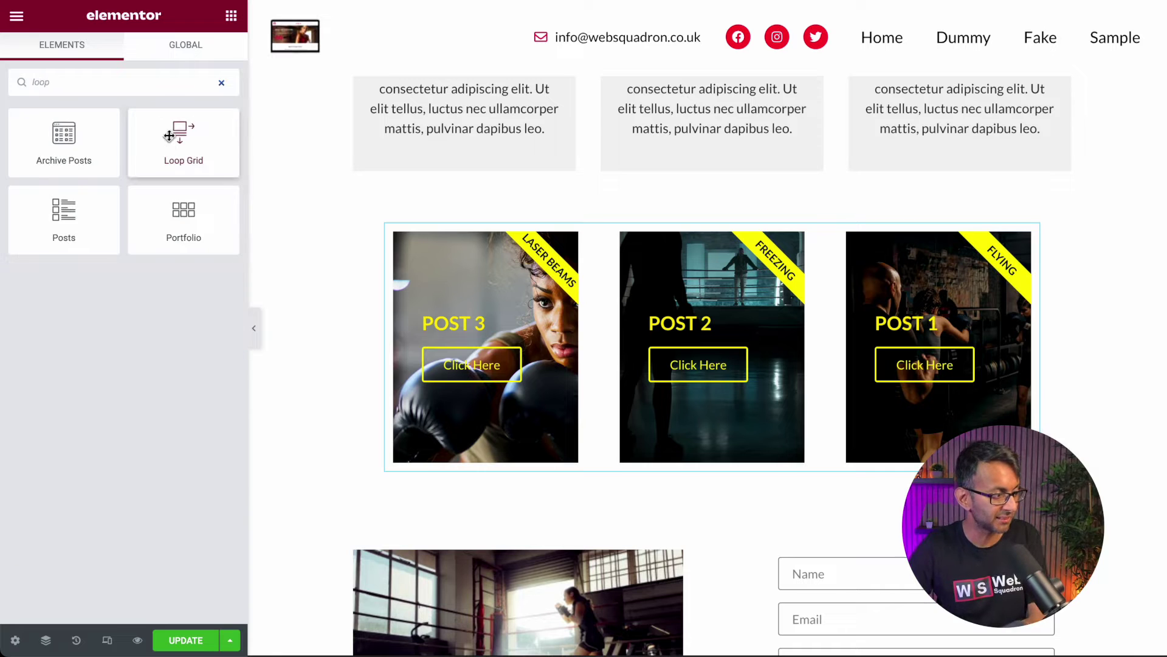
pyautogui.moveTo(174, 145); pyautogui.dragTo(702, 450)
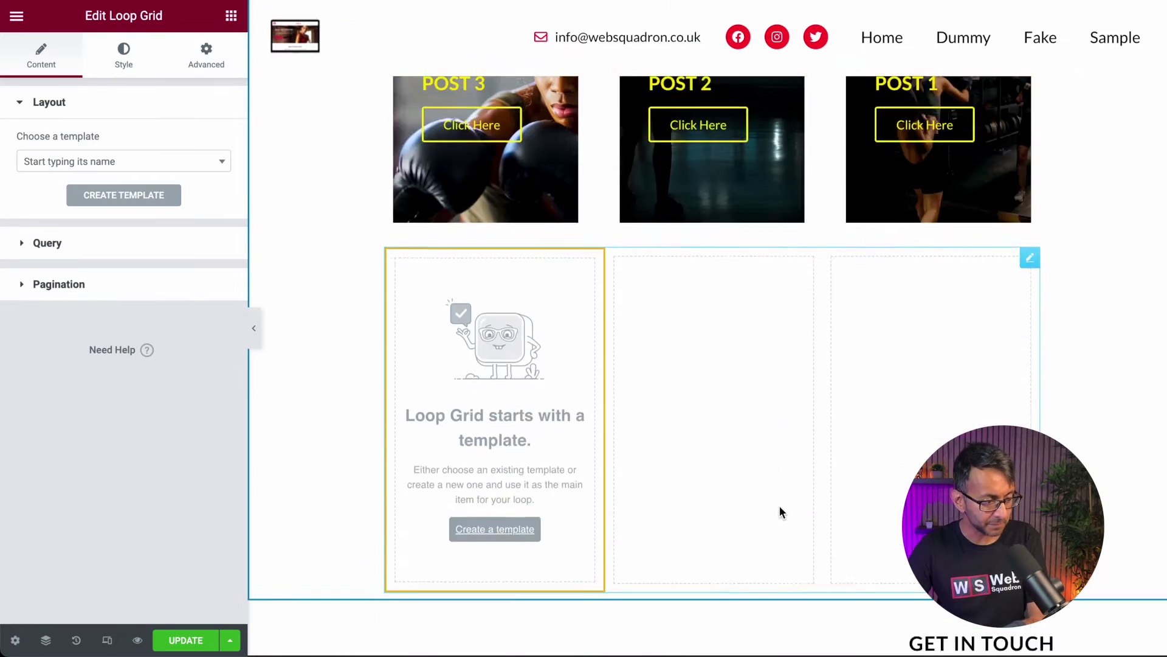
pyautogui.scroll(2, 876, 423)
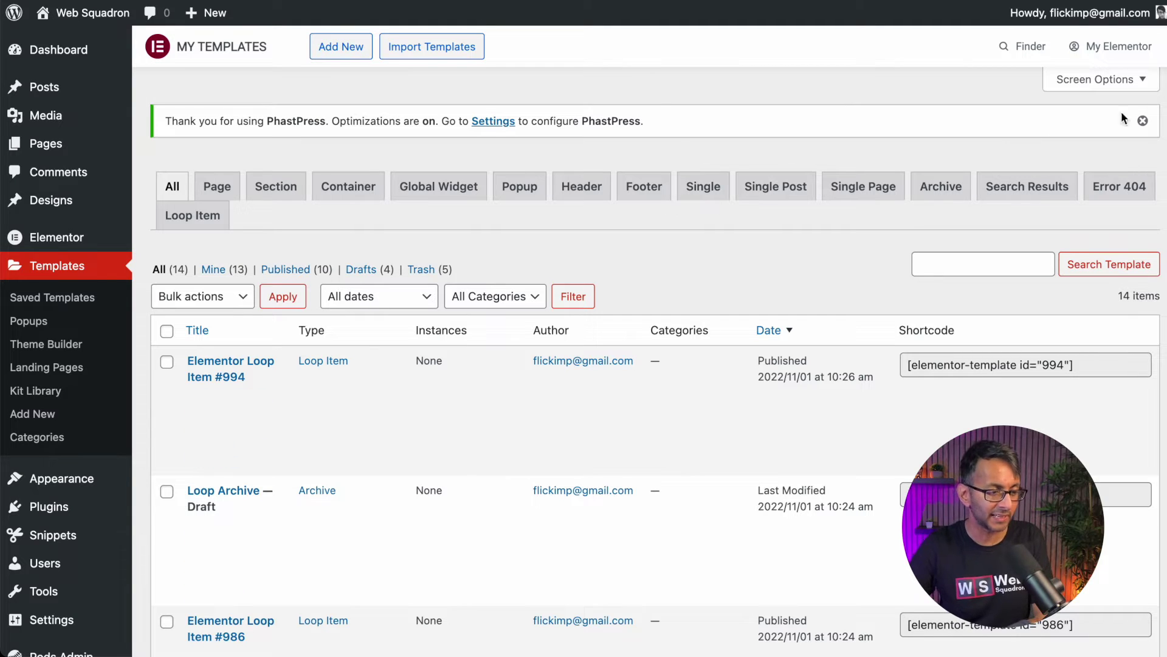
# Look through the loop item entries in the WordPress list of saved templates.
pyautogui.scroll(-3, 645, 365)
pyautogui.scroll(-2, 644, 365)
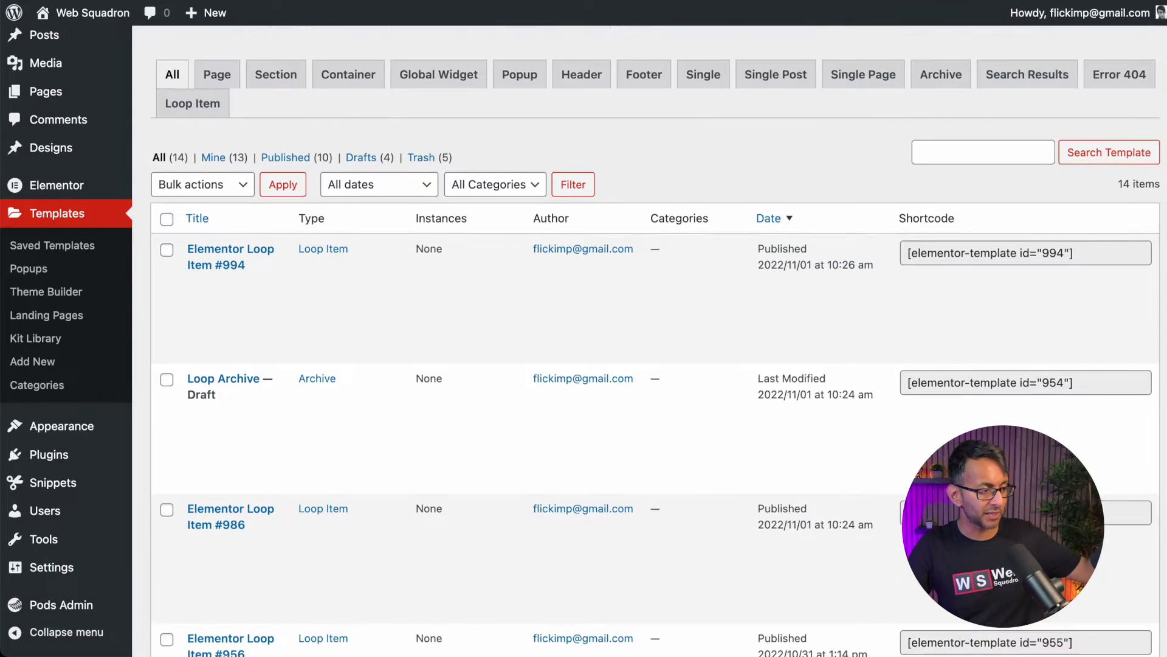
pyautogui.scroll(-10, 644, 365)
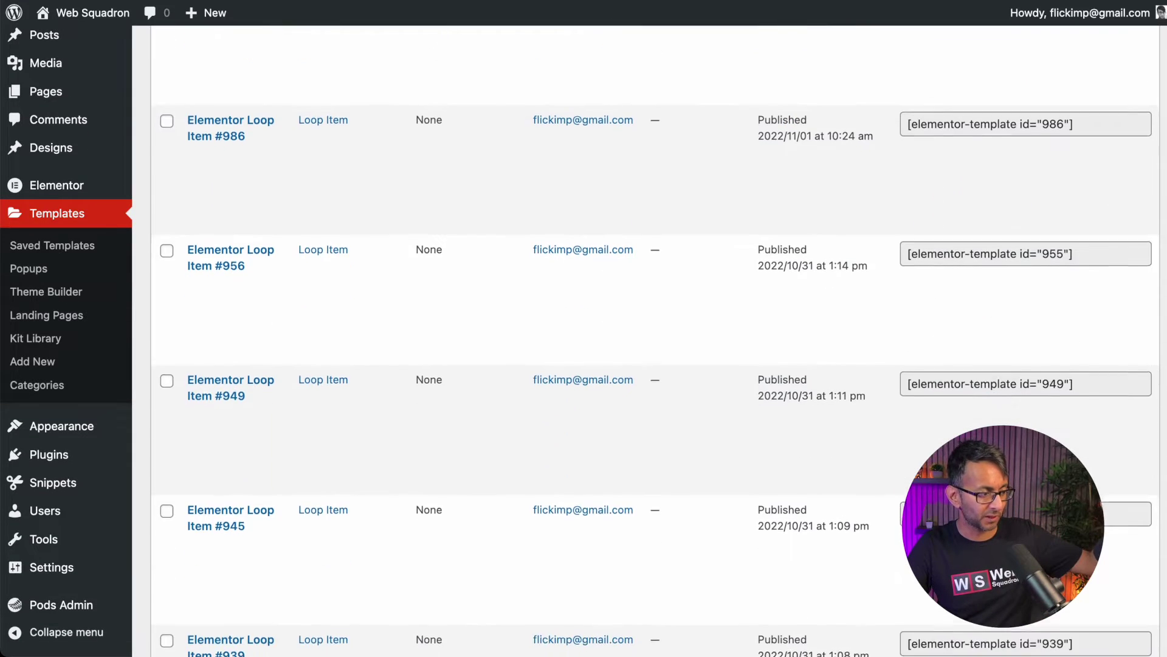
pyautogui.scroll(15, 644, 364)
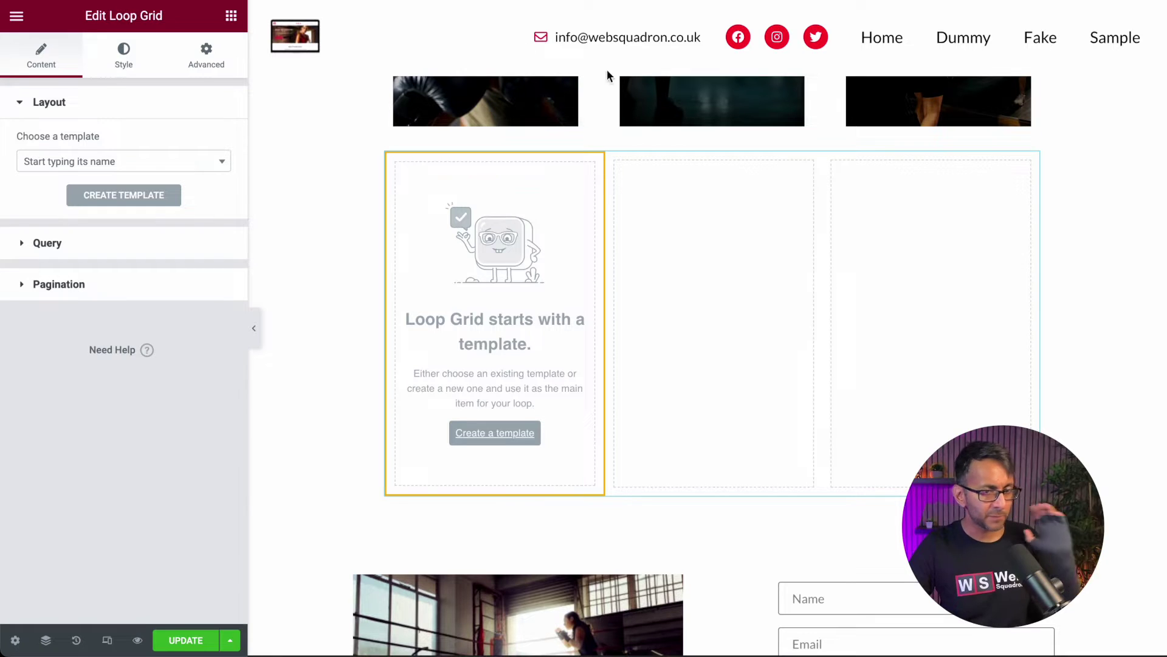
# Create a new template from the empty Loop Grid, saving the page changes, and go to its blank loop item.
pyautogui.click(501, 438)
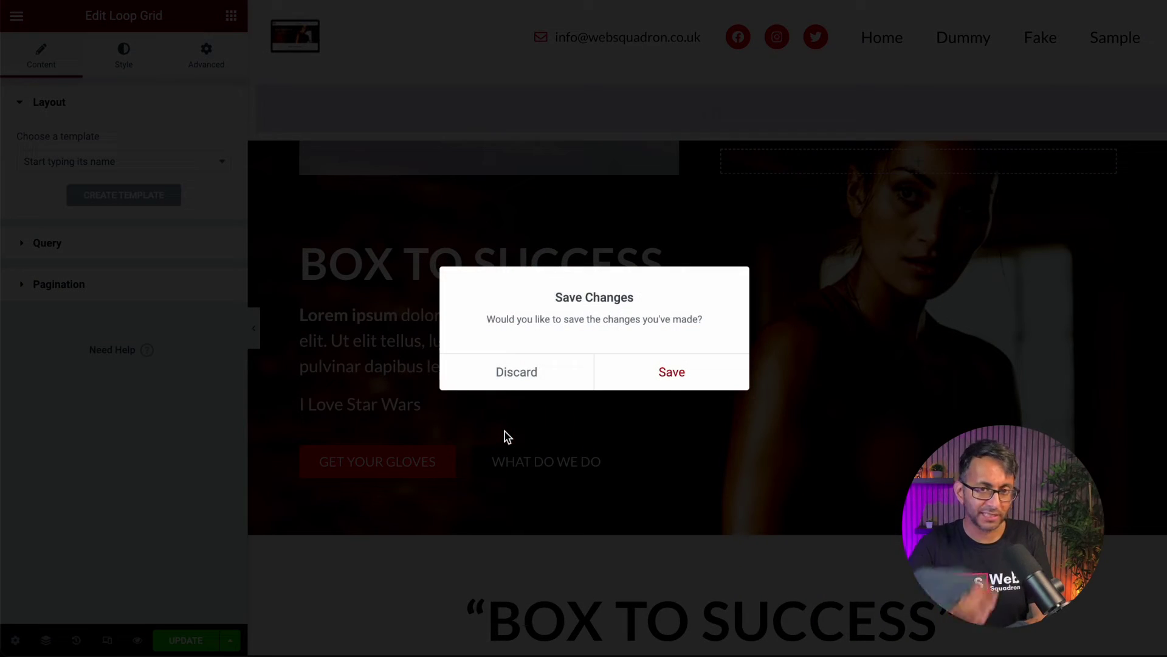
pyautogui.click(683, 386)
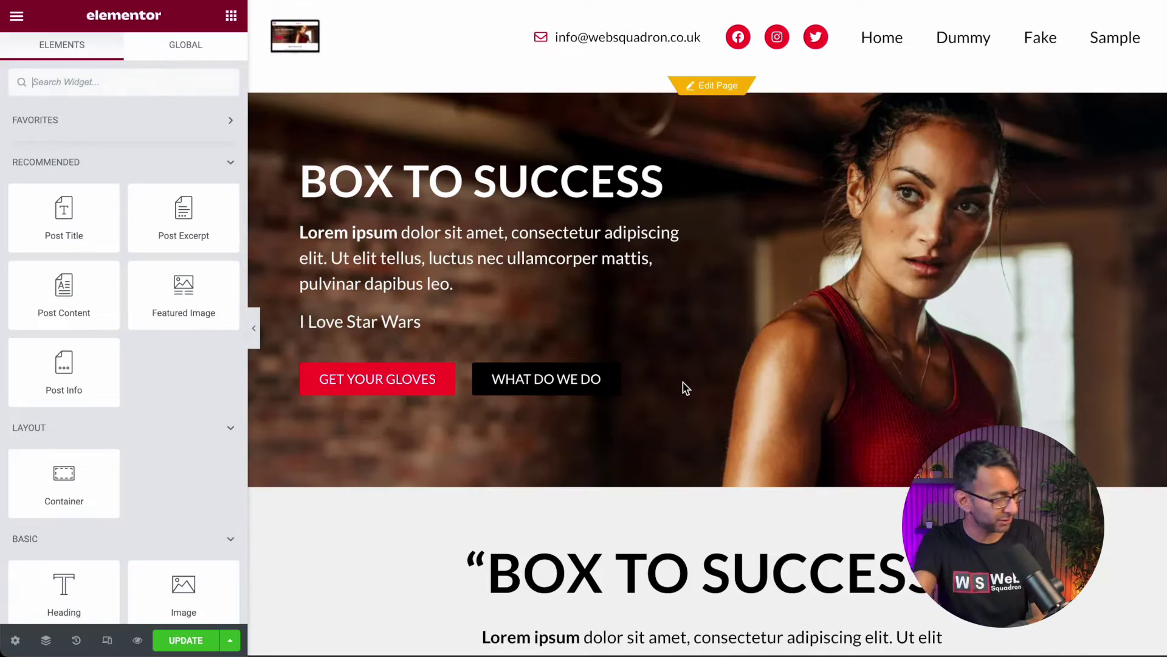
pyautogui.scroll(-5, 810, 316)
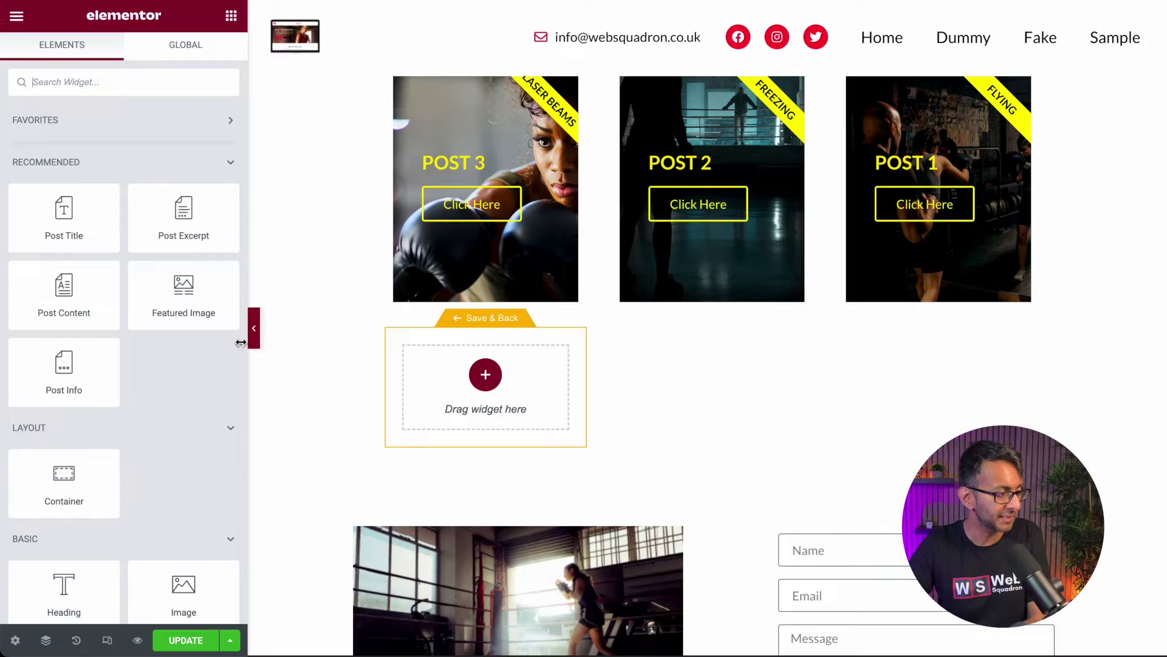
# Add a Heading with the dynamic Post Title as its title to the loop item, update, and return to the page.
pyautogui.moveTo(64, 587); pyautogui.dragTo(473, 404)
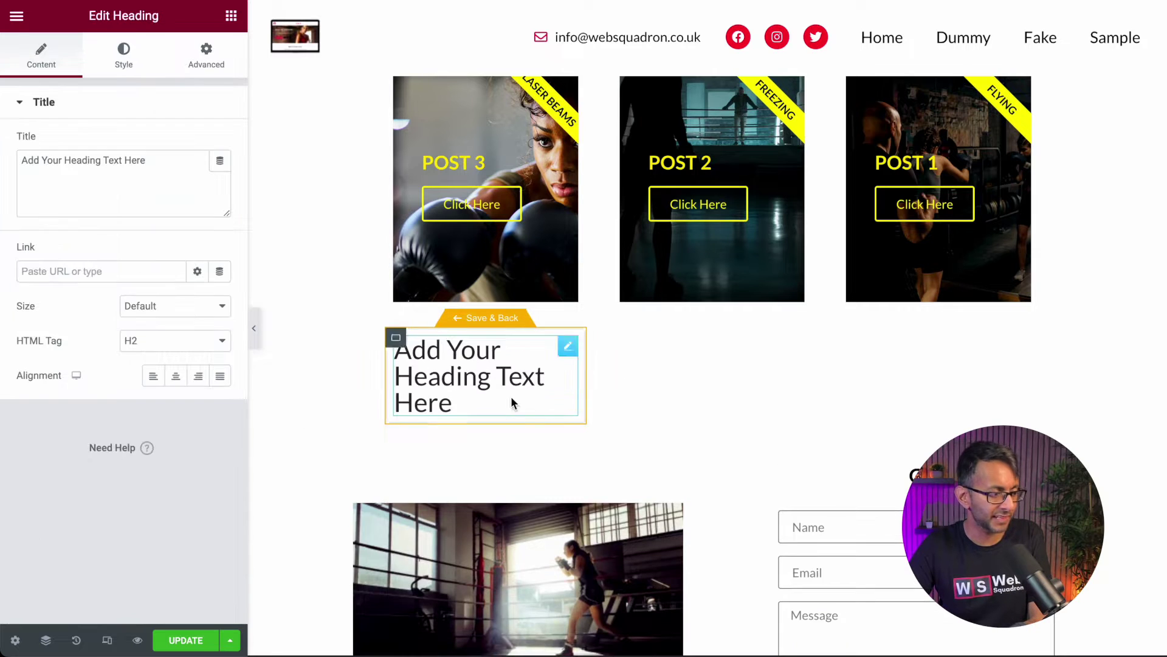
pyautogui.click(225, 165)
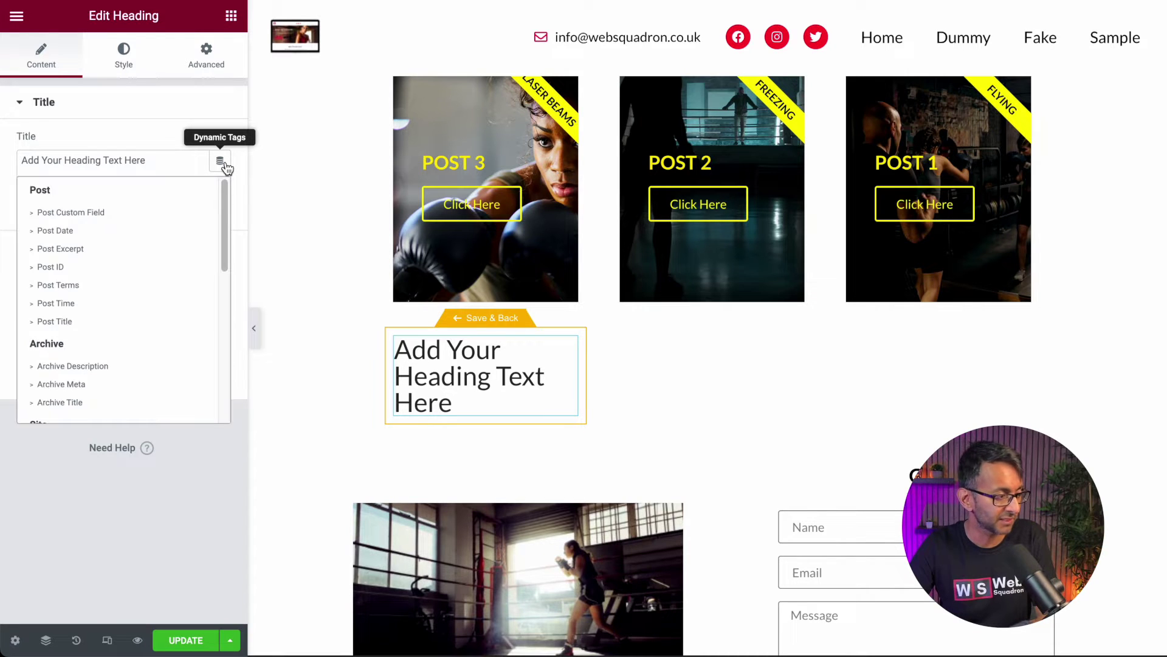
pyautogui.moveTo(224, 211)
pyautogui.mouseDown()
pyautogui.moveTo(229, 345)
pyautogui.moveTo(237, 230)
pyautogui.mouseUp()
pyautogui.scroll(2, 201, 250)
pyautogui.click(71, 317)
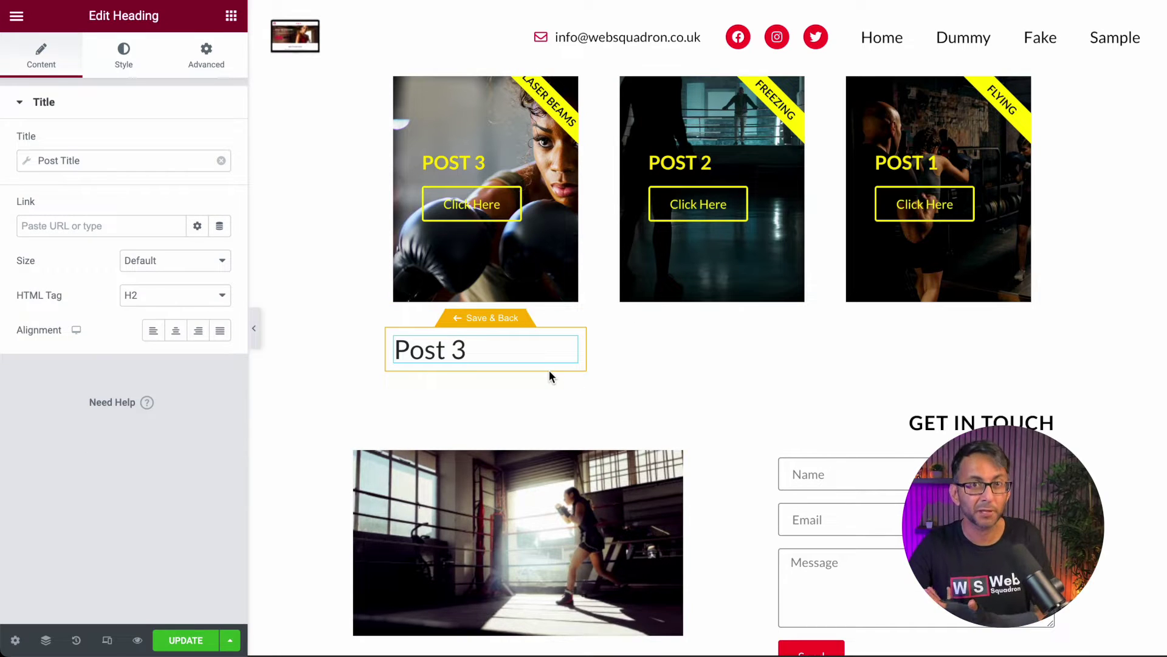
pyautogui.click(202, 645)
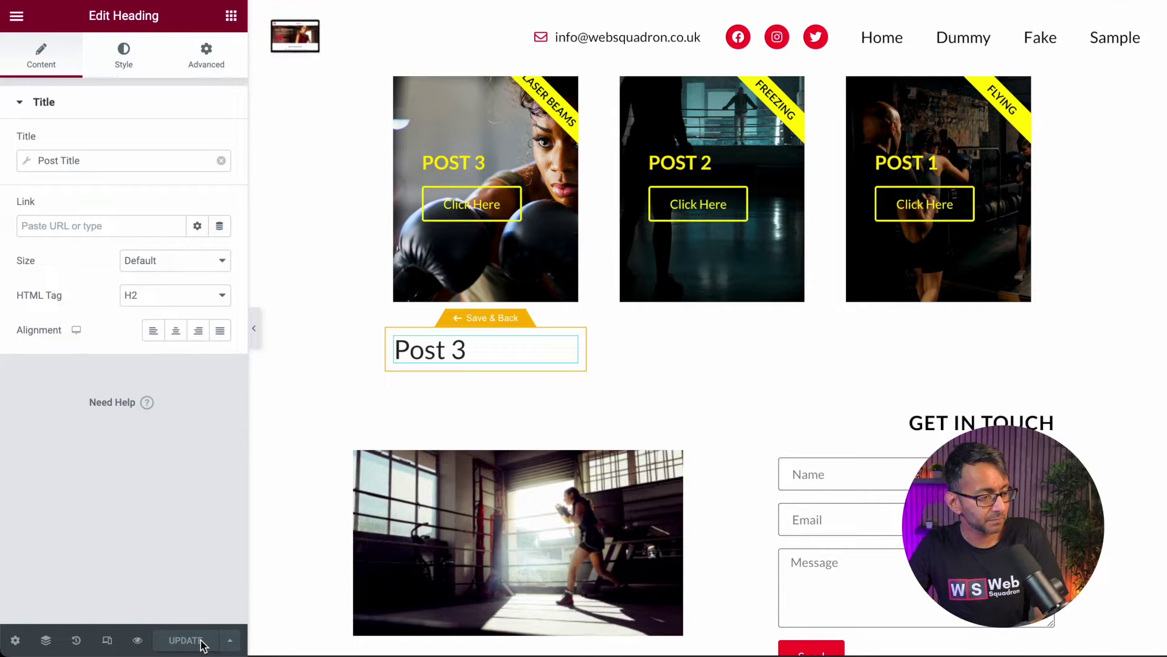
pyautogui.click(341, 422)
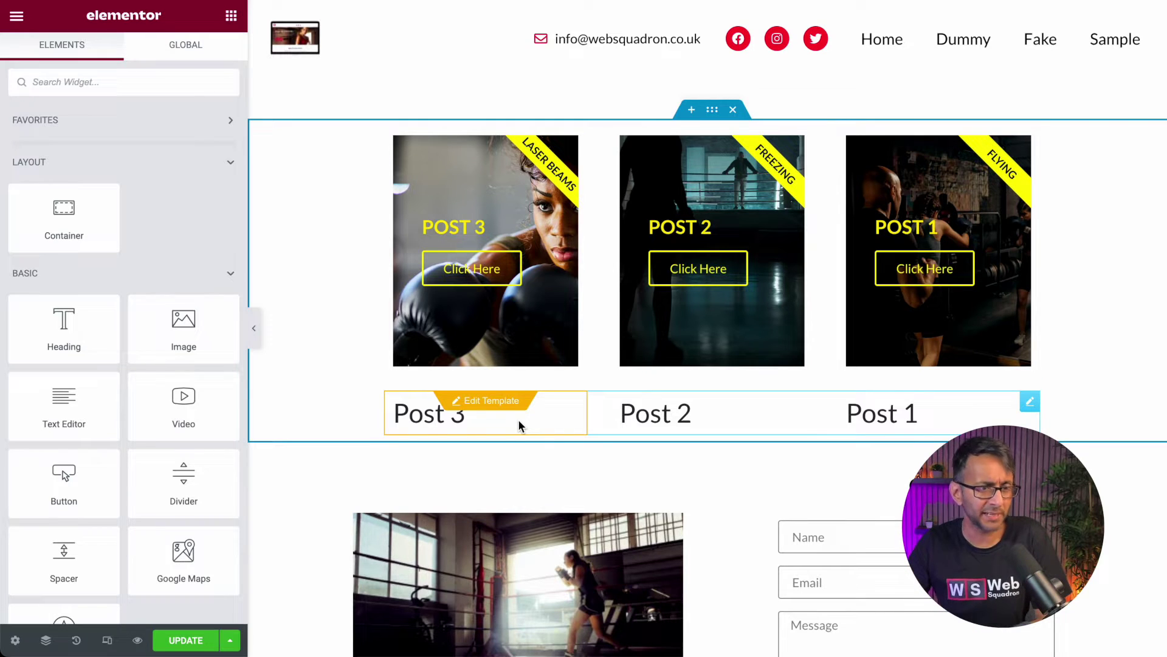
# Examine which loop item template is assigned to the new Loop Grid.
pyautogui.click(1029, 402)
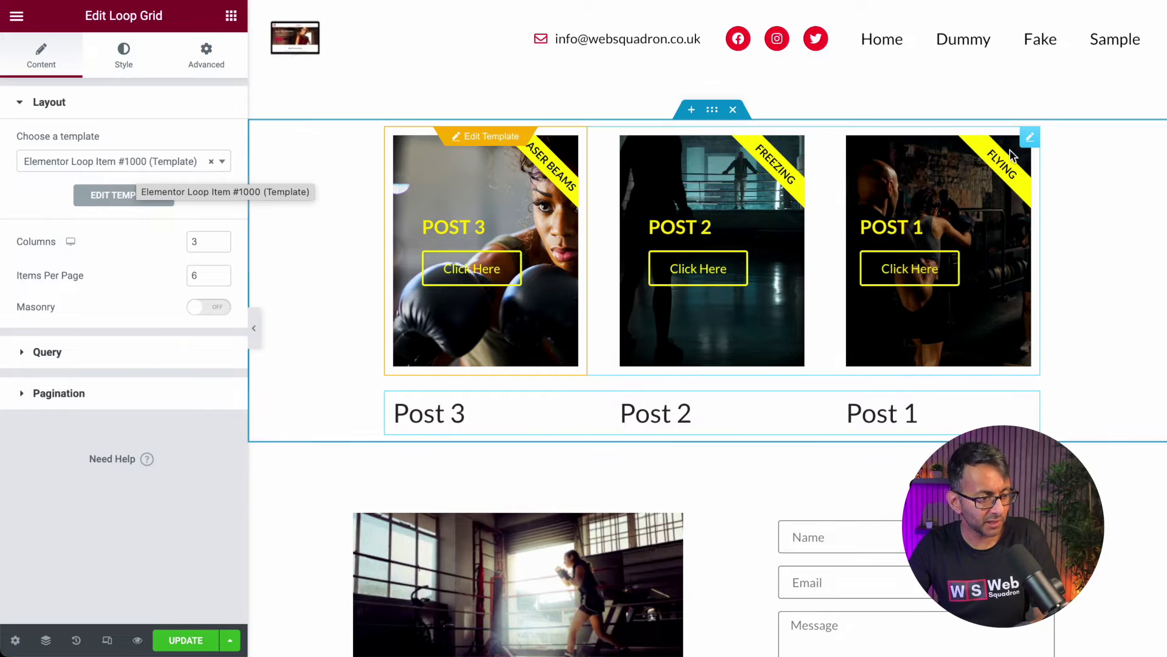
pyautogui.click(222, 161)
pyautogui.click(59, 186)
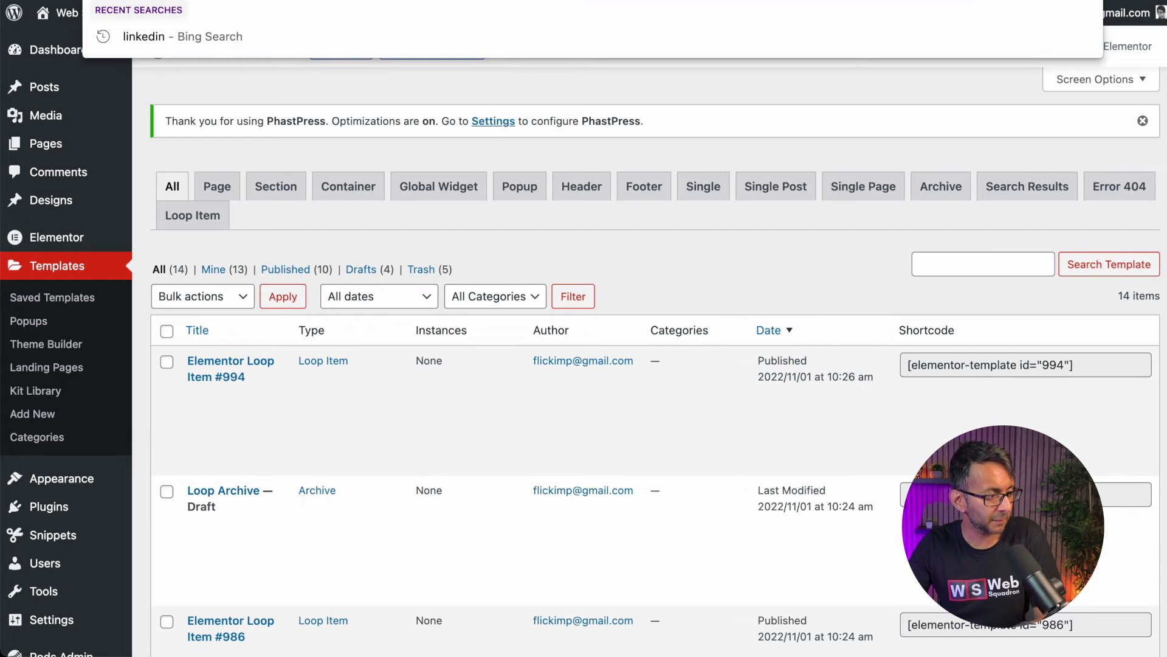
# Reload the saved templates list to look through its loop items, and open the page settings in the editor.
pyautogui.press('super+l')
pyautogui.press('Return')
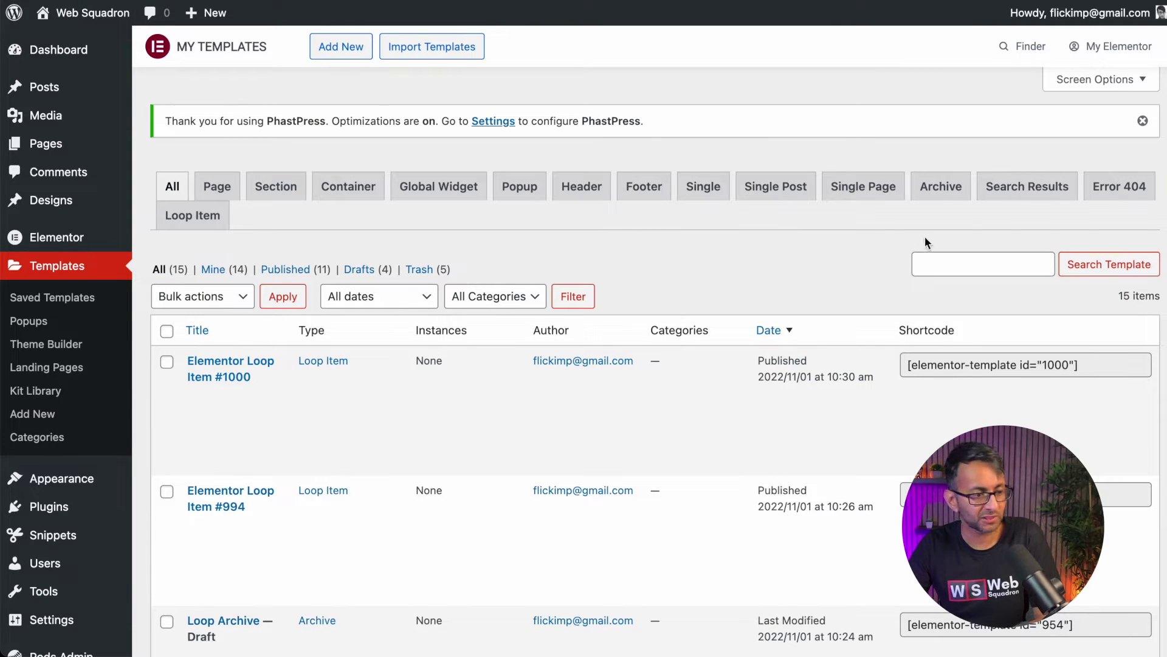
pyautogui.scroll(-10, 1031, 302)
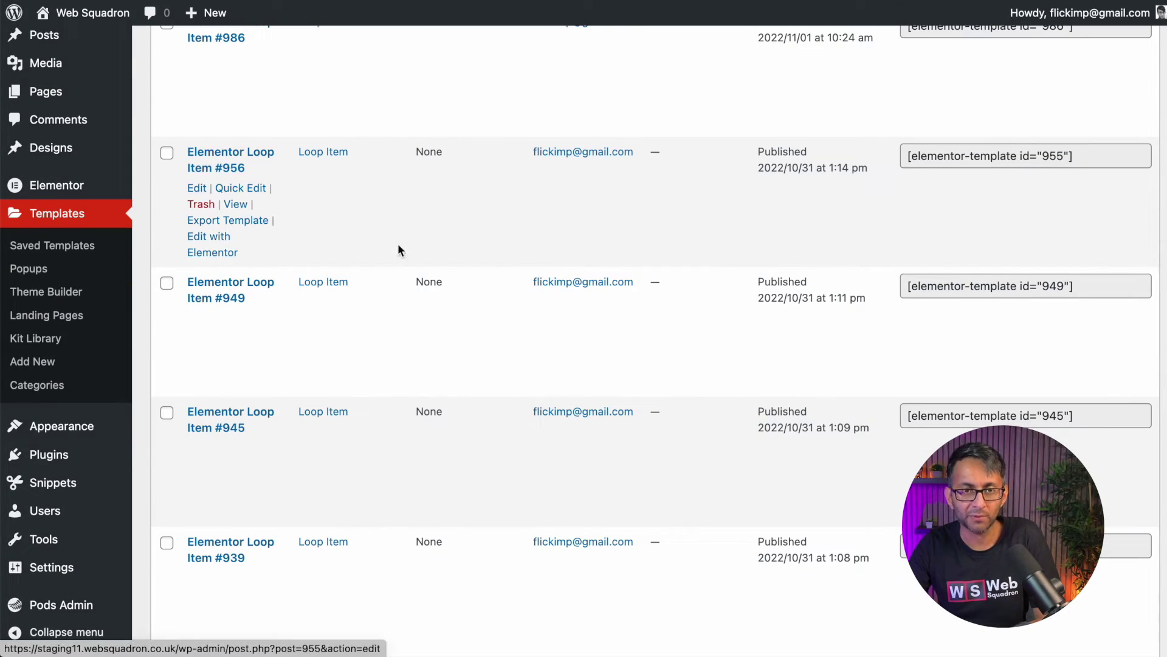
pyautogui.scroll(2, 419, 209)
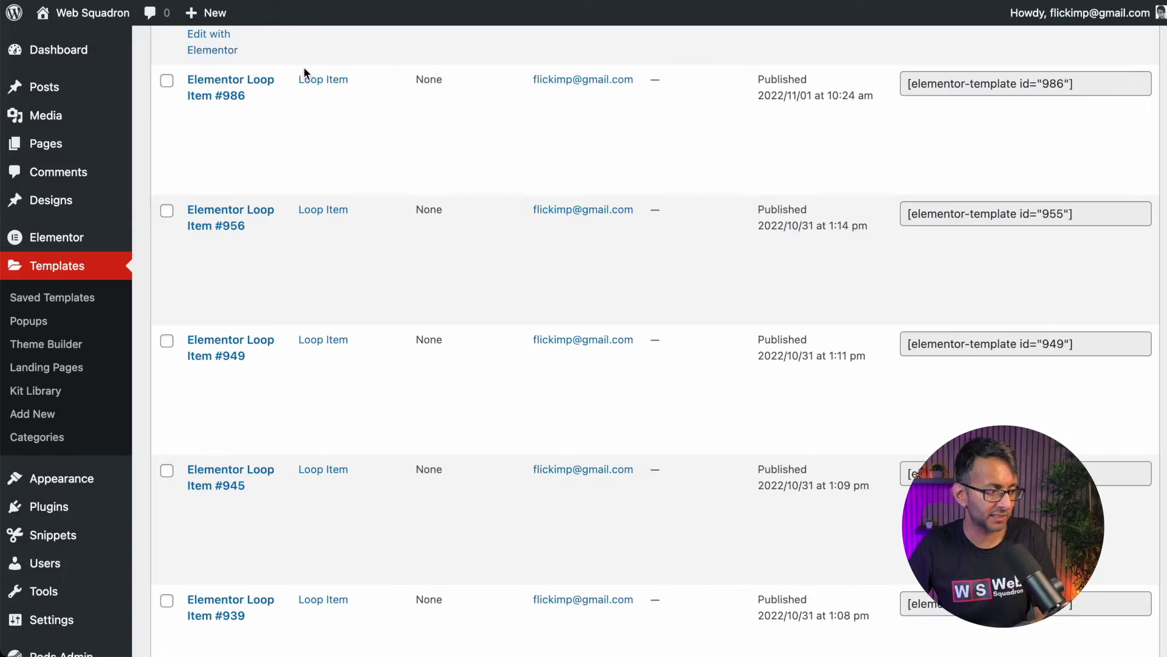
pyautogui.scroll(6, 222, 206)
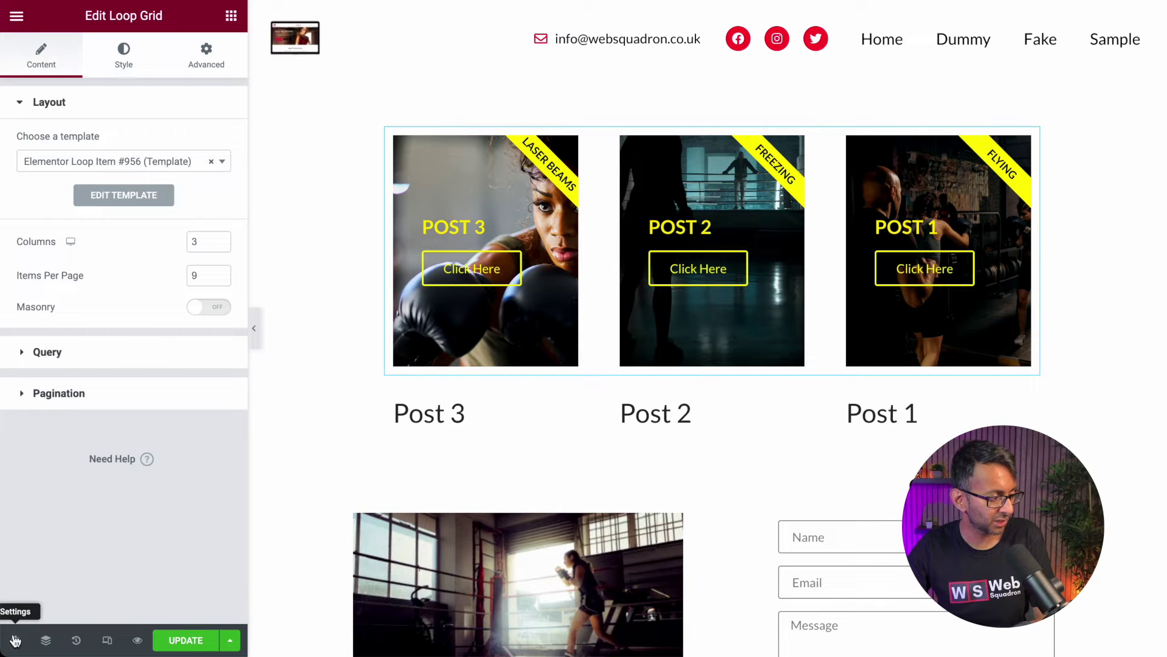
pyautogui.click(17, 641)
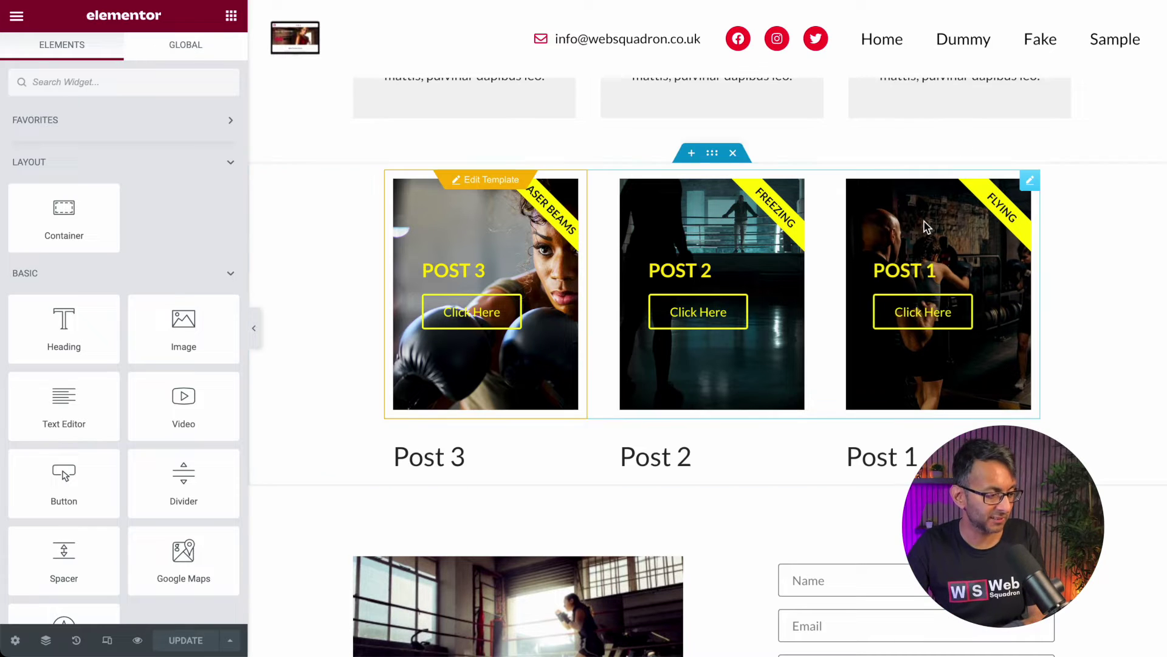
# Copy the Call to Action widget from the upper grid's loop template and return to the page.
pyautogui.click(491, 180)
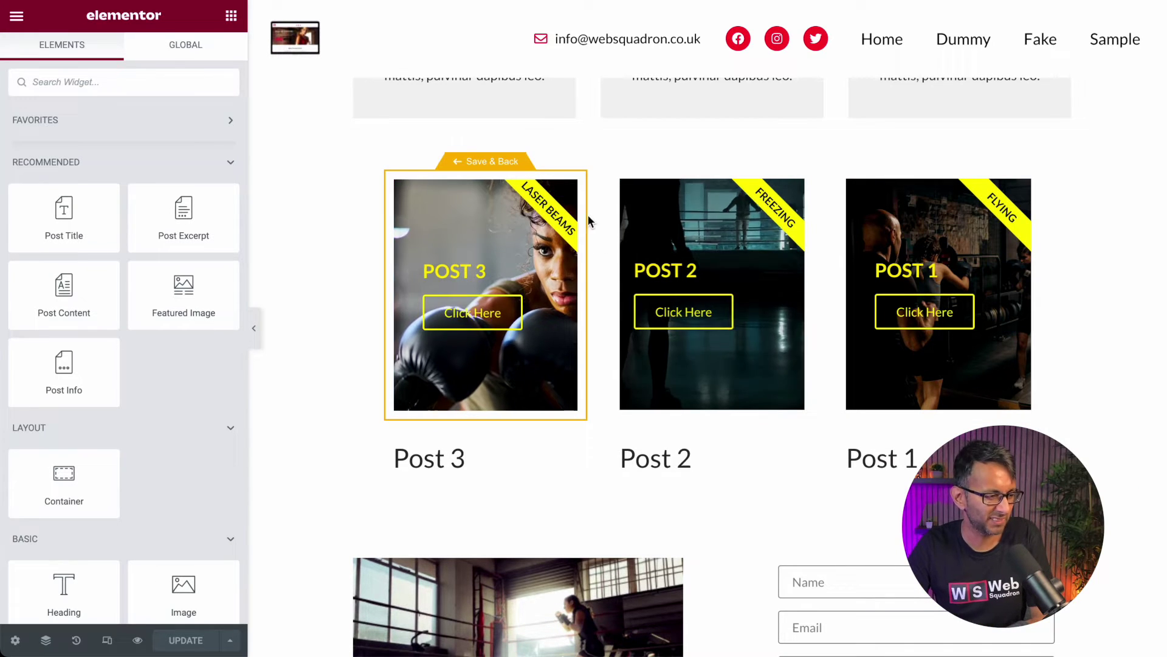
pyautogui.click(565, 194)
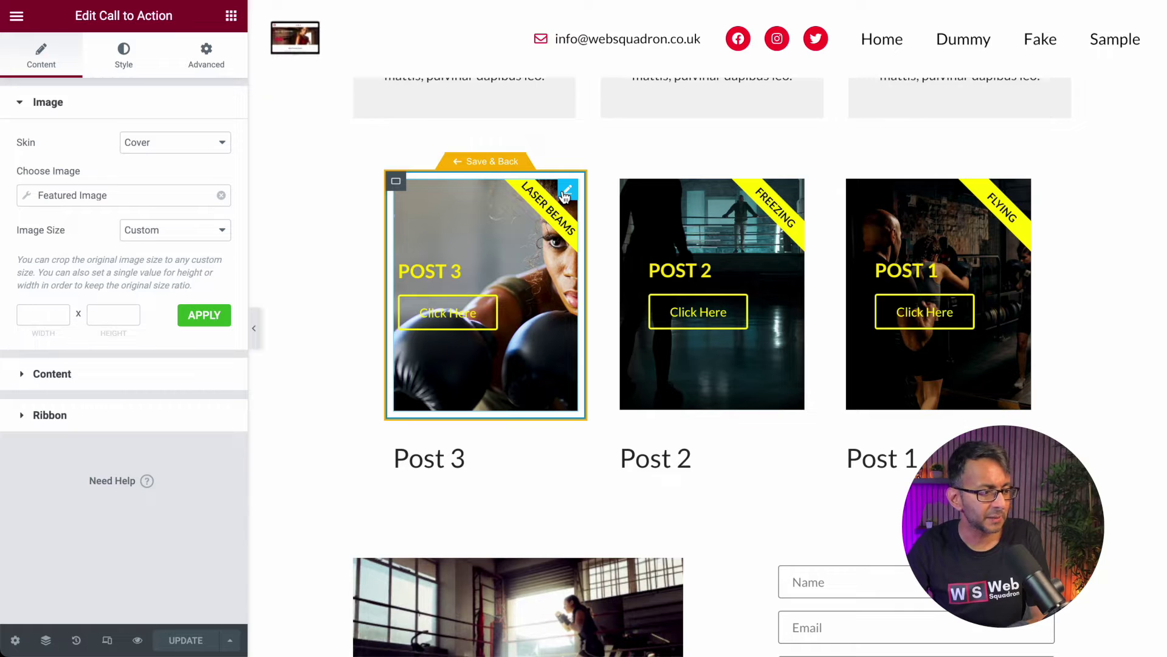
pyautogui.rightClick(565, 195)
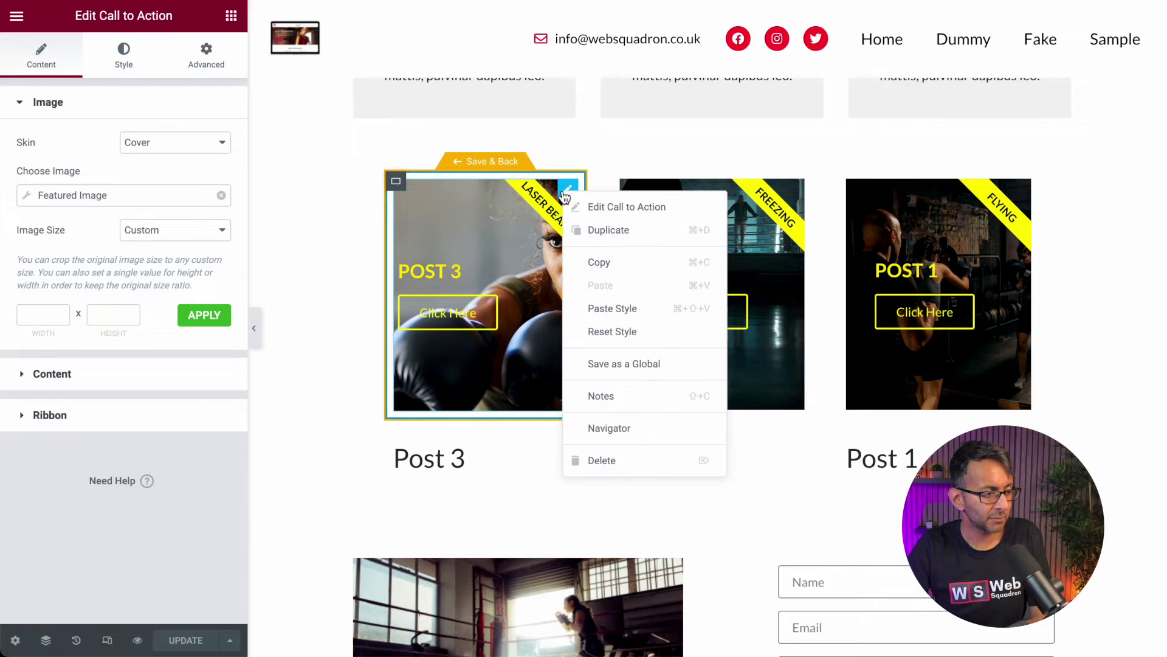
pyautogui.click(611, 265)
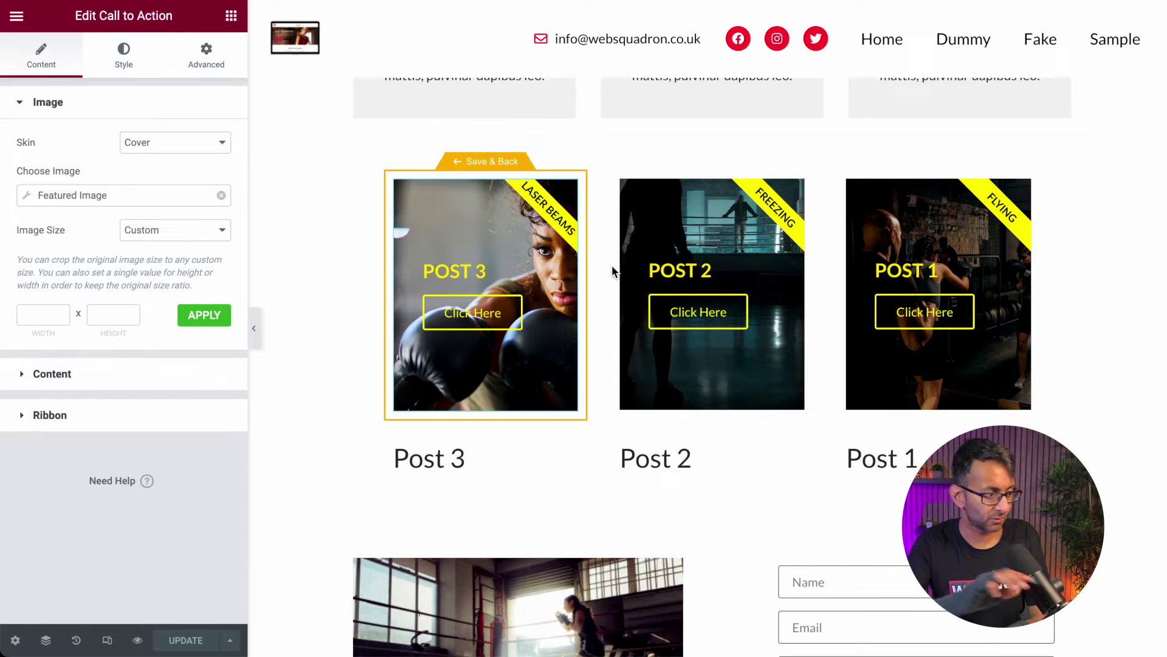
pyautogui.click(493, 163)
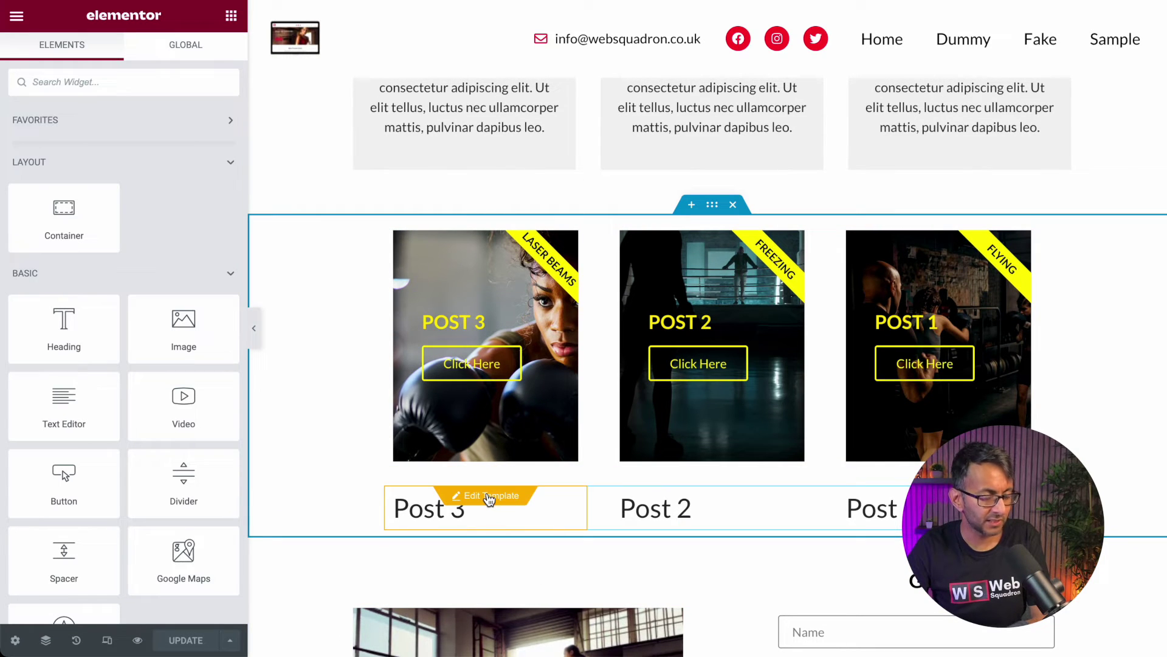
# Replace the Heading in the lower grid's loop template with the copied Call to Action widget.
pyautogui.click(489, 496)
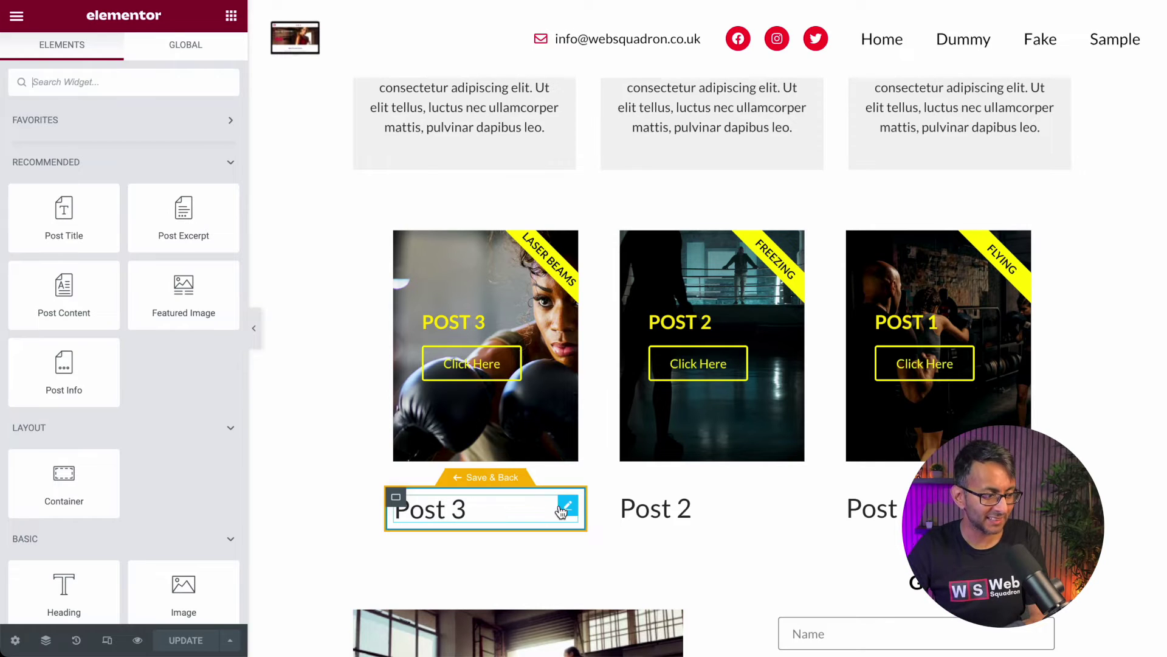
pyautogui.click(569, 508)
pyautogui.rightClick(570, 512)
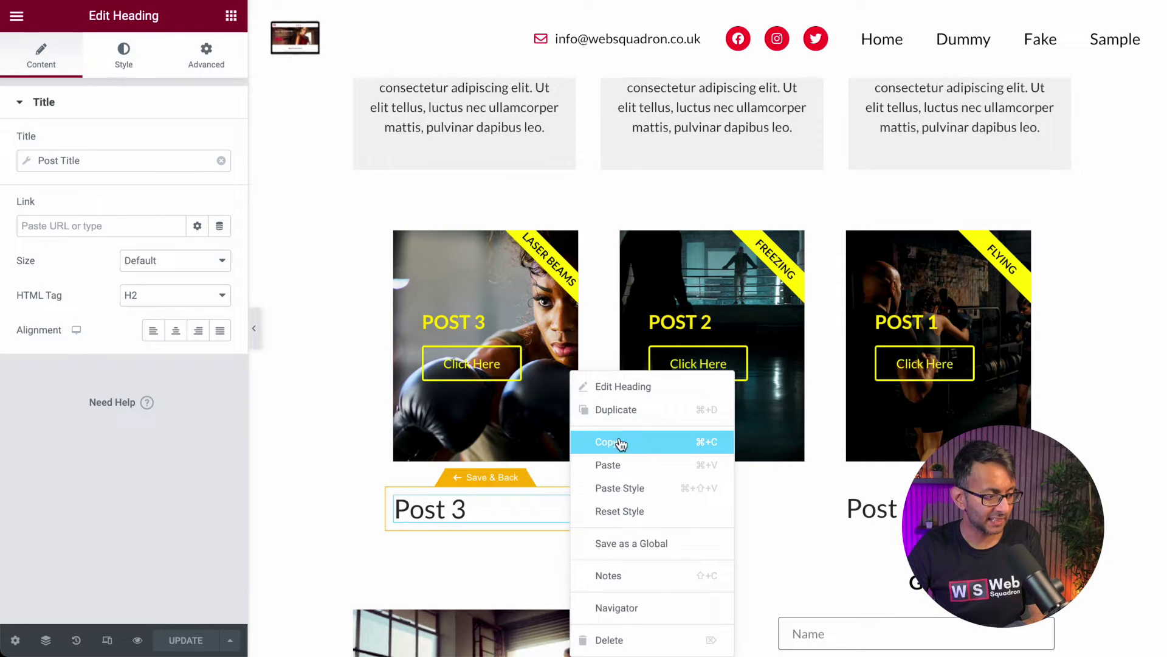
pyautogui.click(642, 640)
pyautogui.rightClick(508, 538)
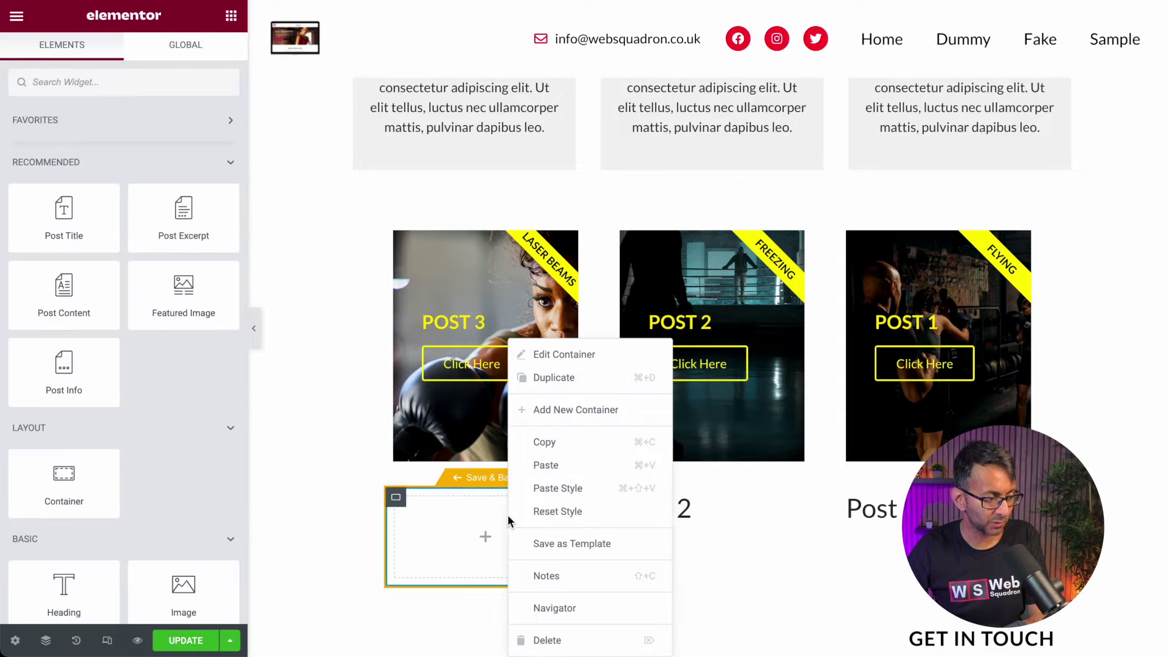
pyautogui.click(558, 463)
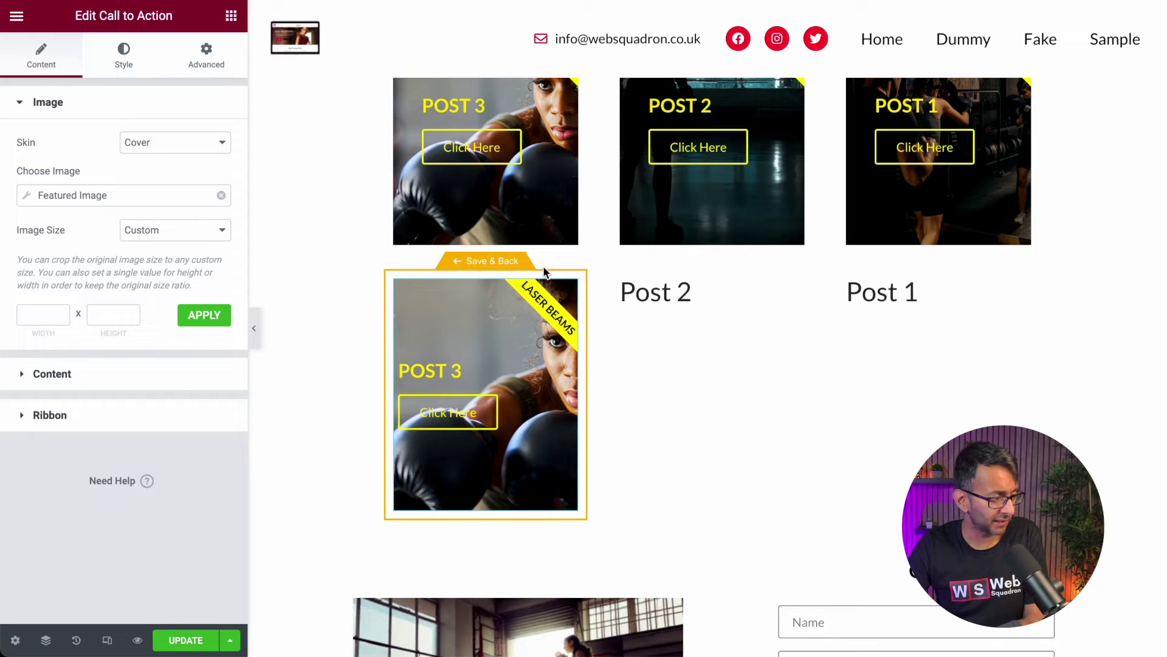
# Remove the dynamic Pods Field ribbon title and the Post URL link from the pasted Call to Action.
pyautogui.click(50, 415)
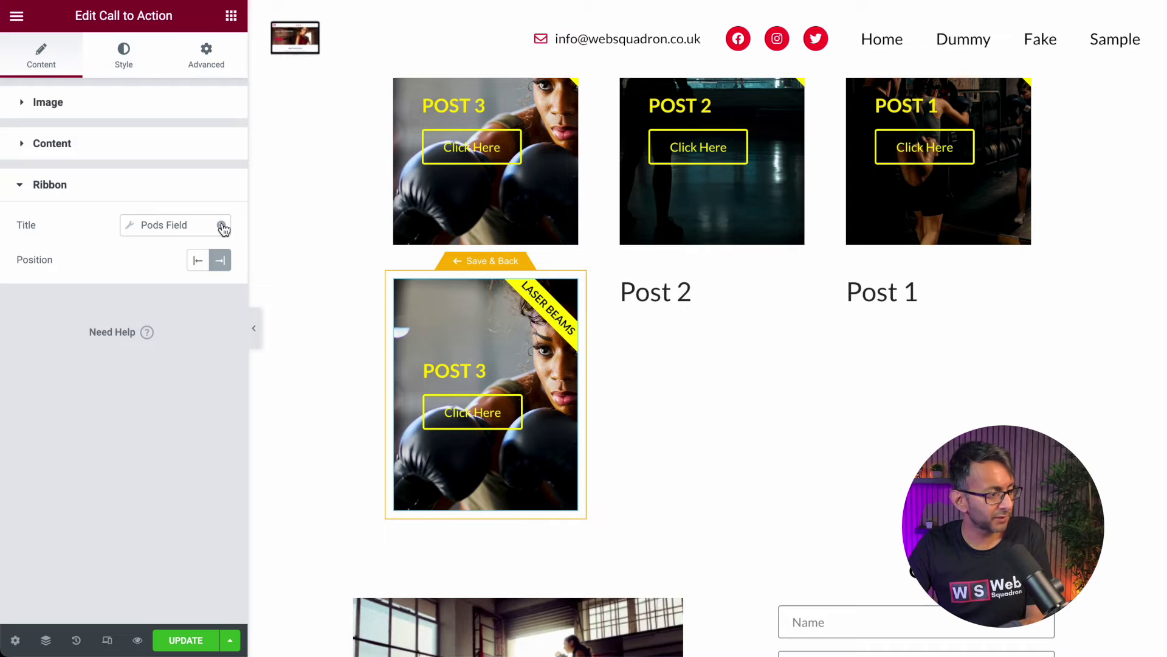
pyautogui.click(221, 226)
pyautogui.click(97, 149)
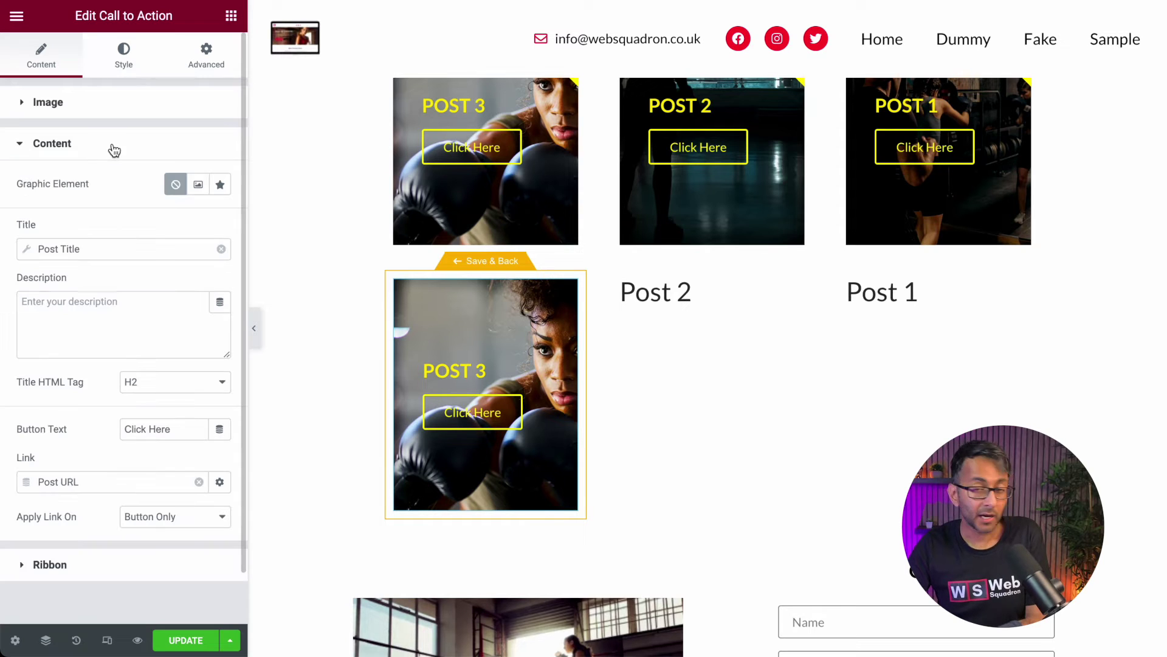
pyautogui.moveTo(150, 305); pyautogui.dragTo(75, 245)
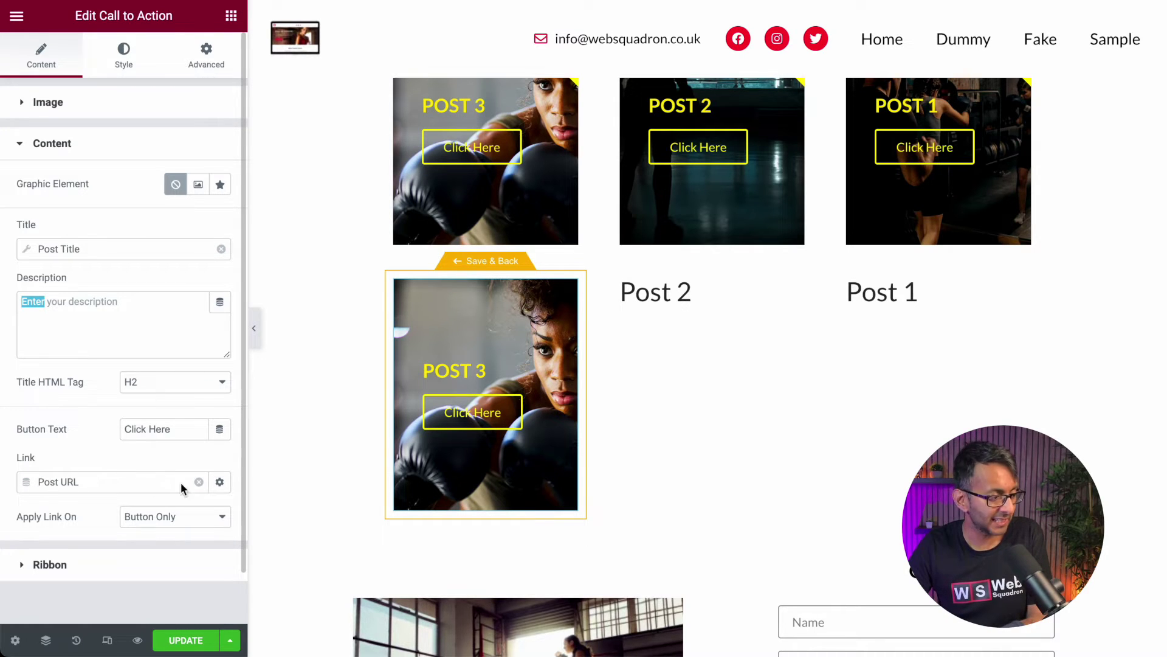
pyautogui.click(199, 482)
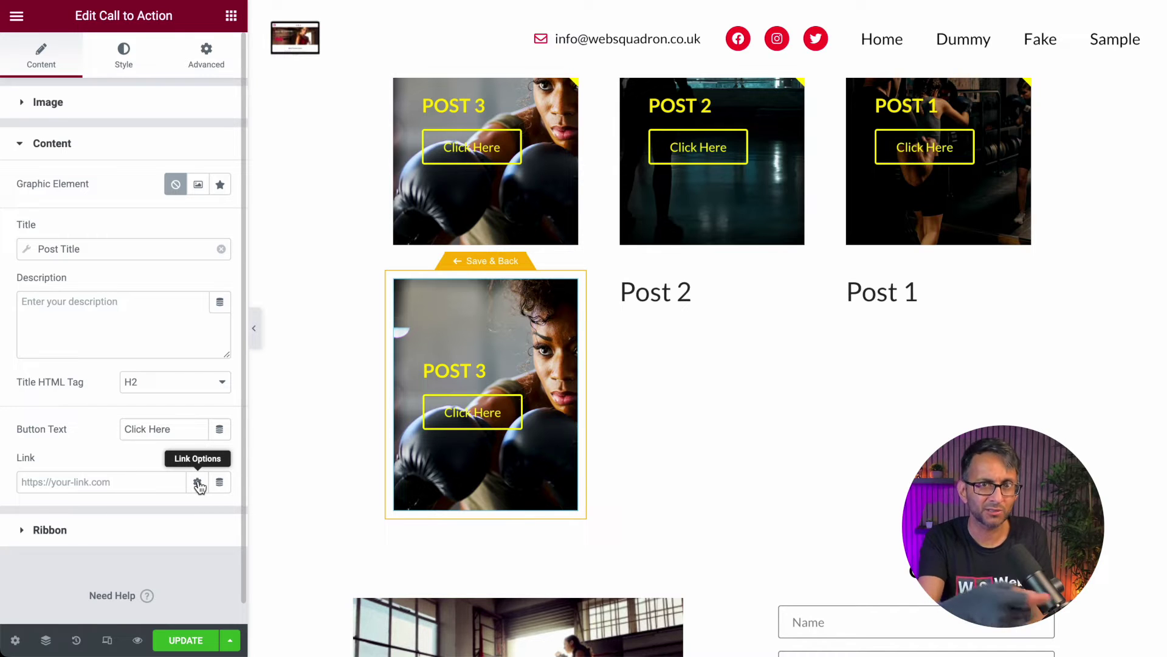
# Link the lower template's Call to Action to the dynamic Post URL.
pyautogui.scroll(-1, 219, 465)
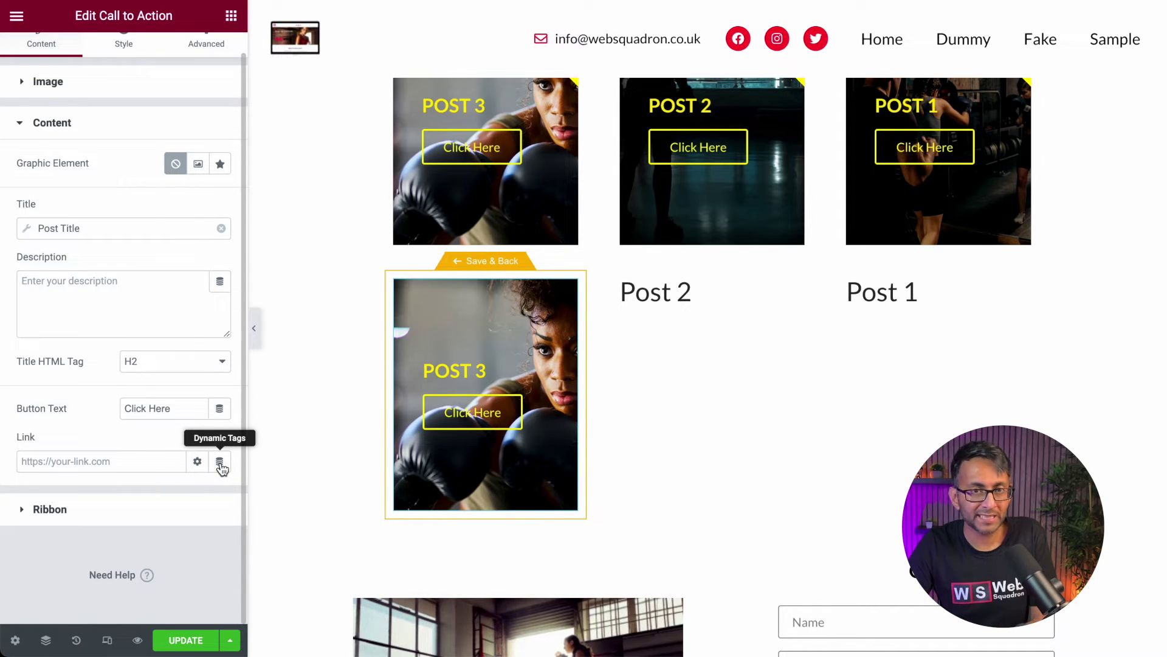
pyautogui.click(220, 462)
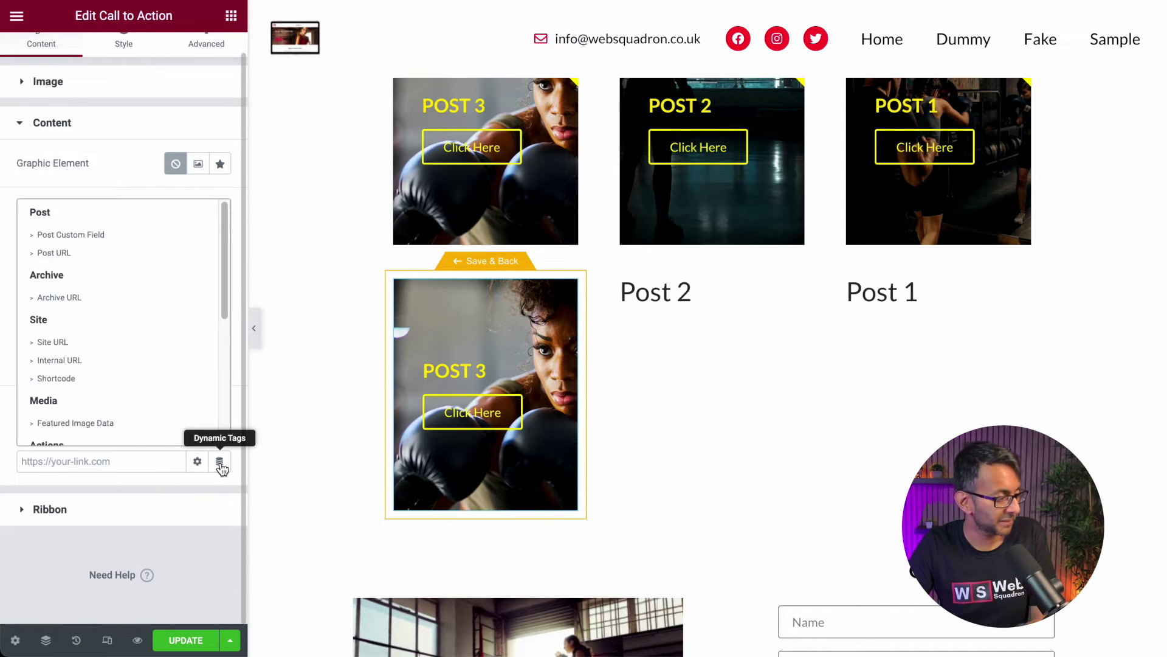
pyautogui.click(108, 254)
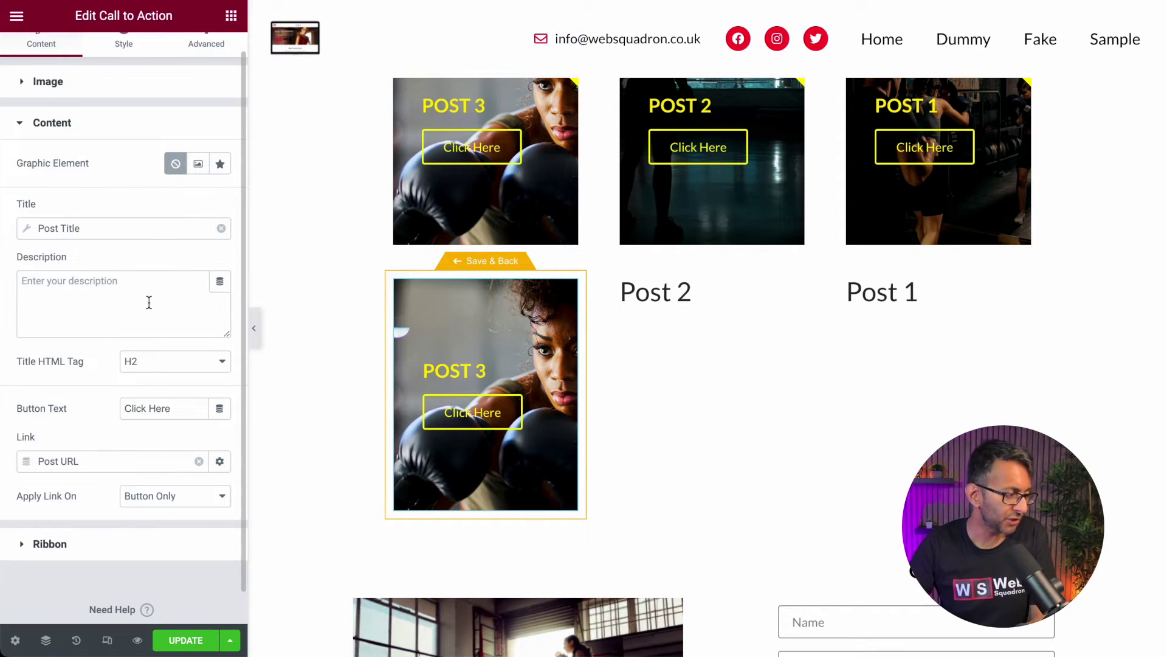
pyautogui.click(220, 283)
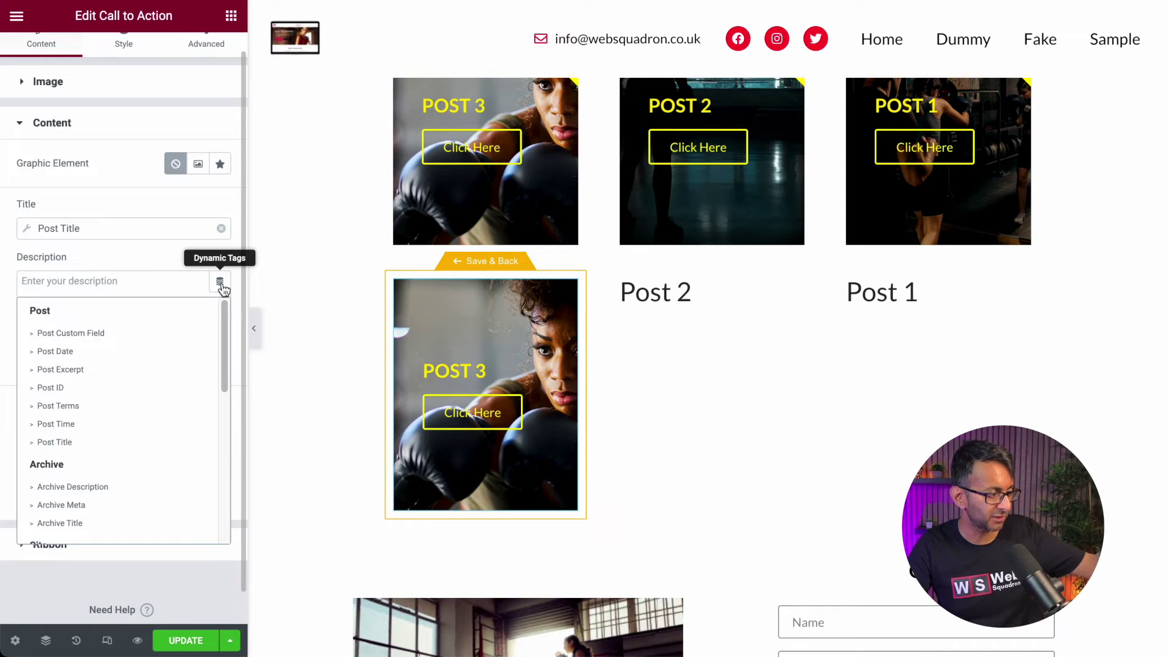
pyautogui.moveTo(224, 328); pyautogui.dragTo(220, 286)
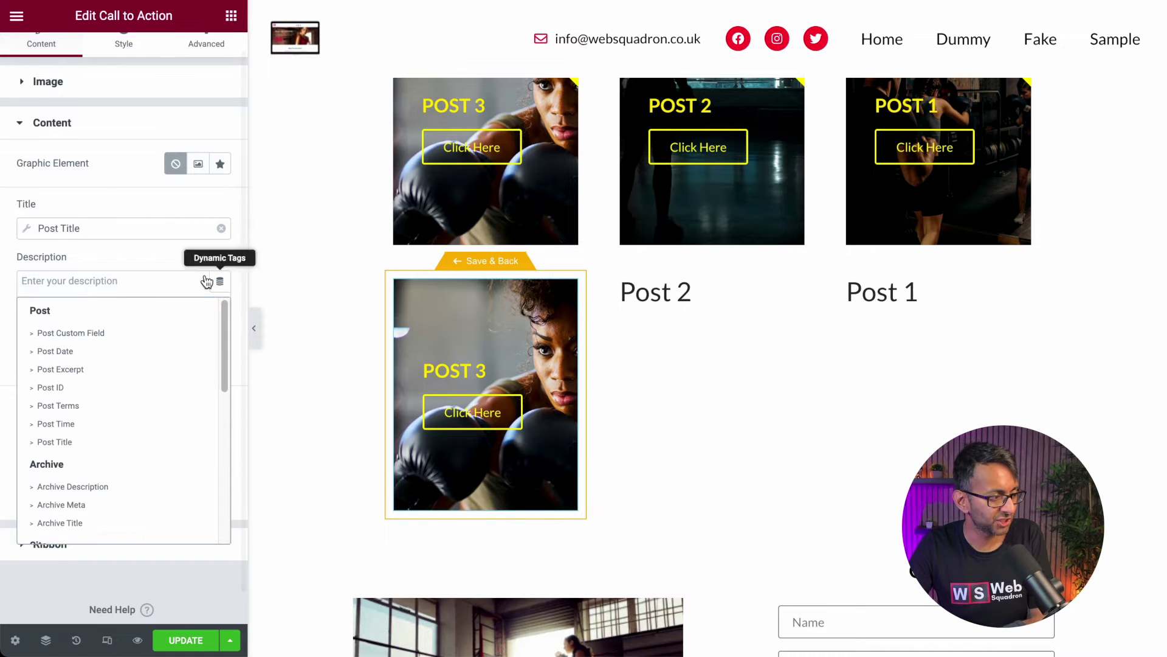
pyautogui.click(75, 310)
pyautogui.click(73, 298)
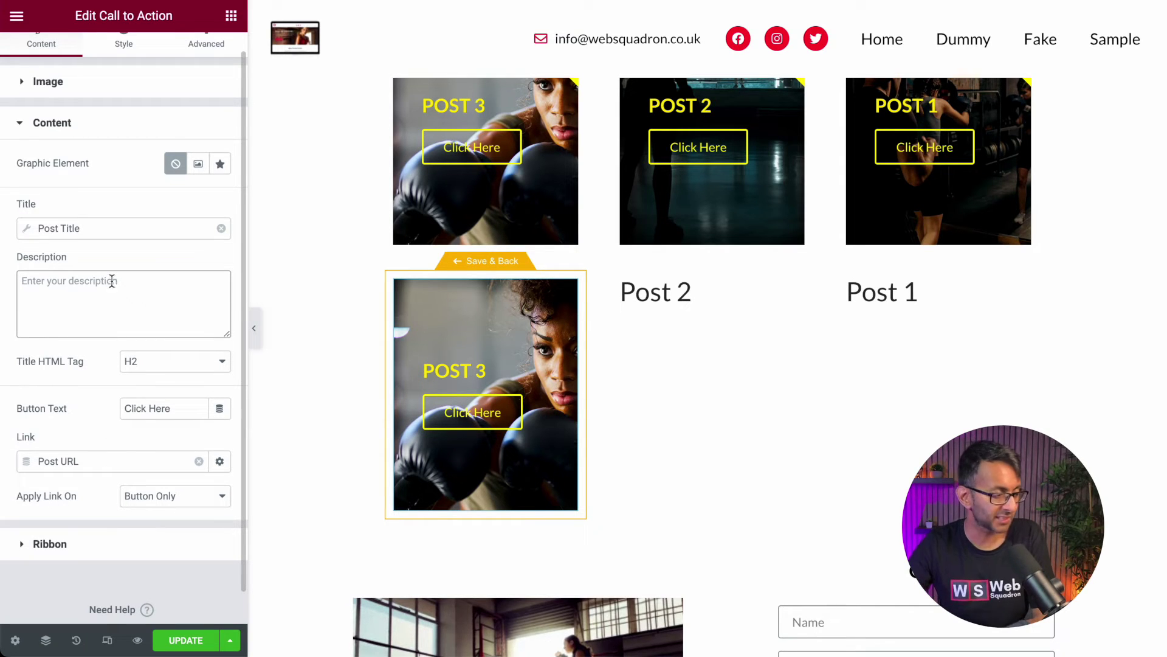
# Fill the Call to Action's description dynamically from a Pods Field, using the Power key of the post.
pyautogui.click(221, 290)
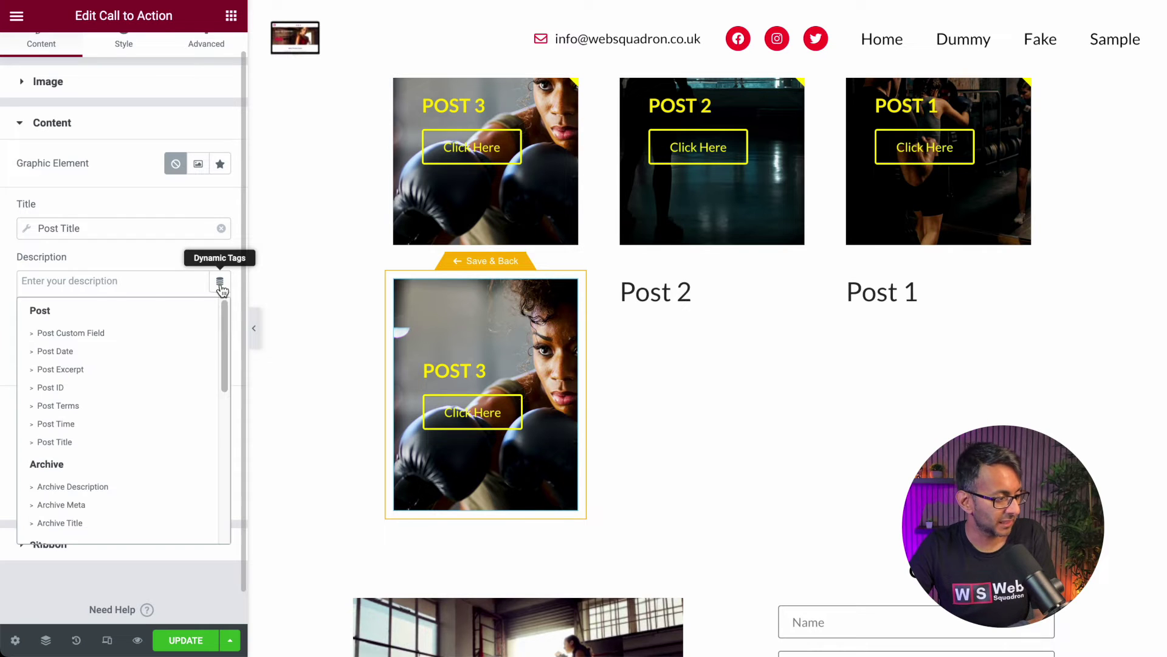
pyautogui.moveTo(227, 338); pyautogui.dragTo(221, 513)
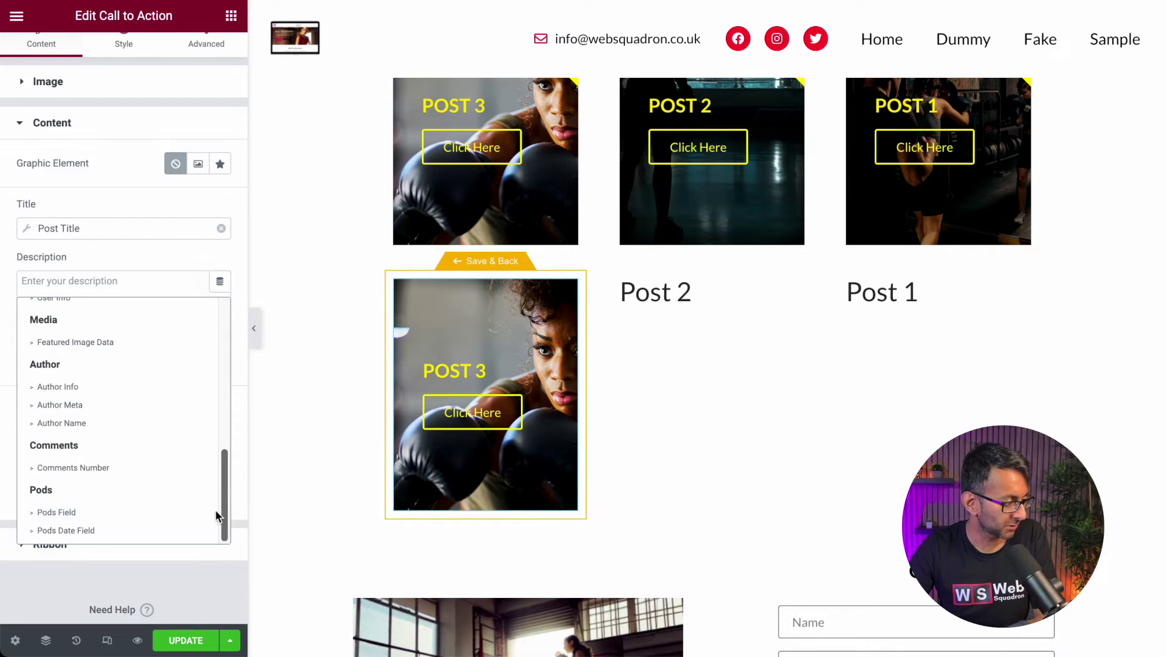
pyautogui.click(97, 512)
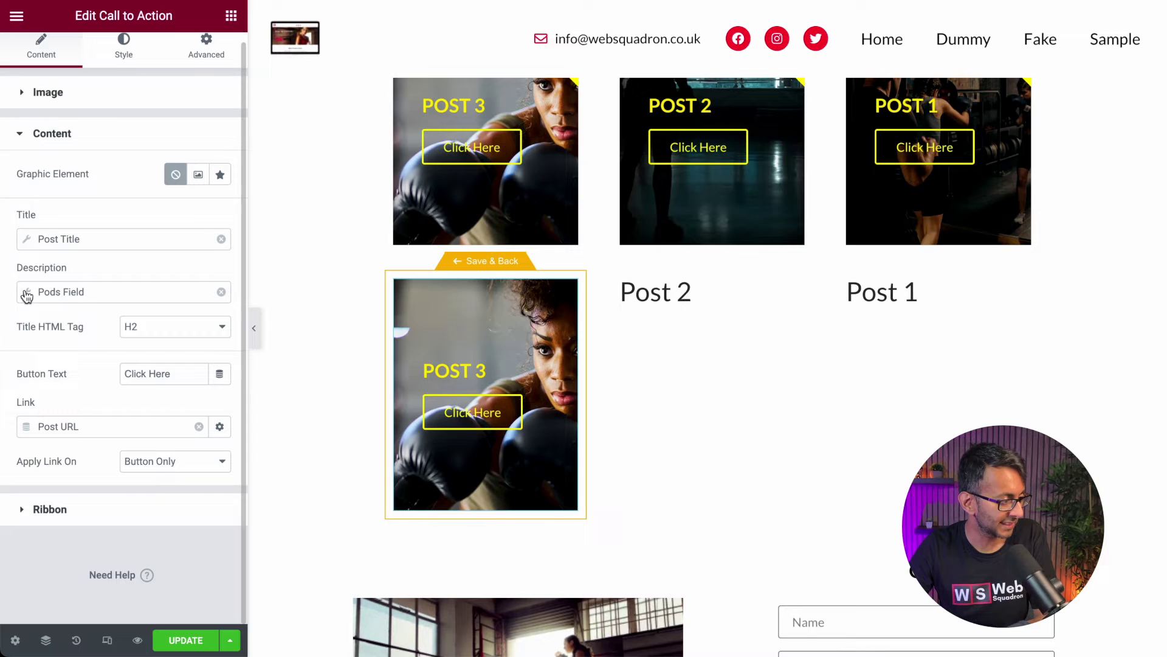
pyautogui.click(74, 295)
pyautogui.click(151, 411)
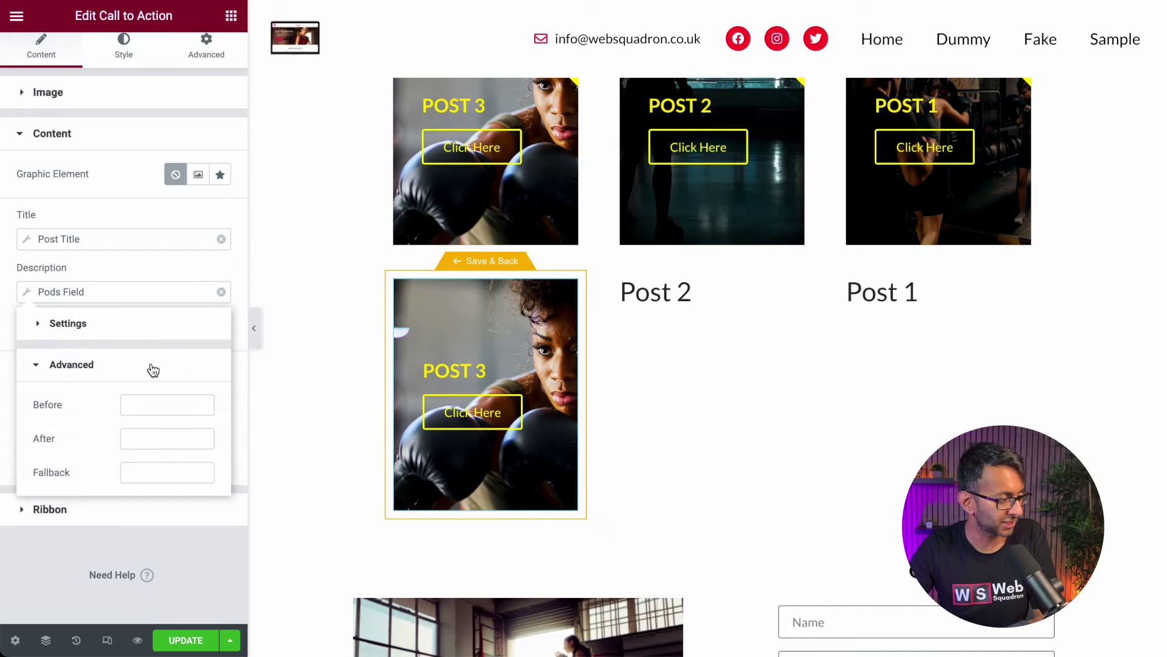
pyautogui.click(158, 335)
pyautogui.click(164, 363)
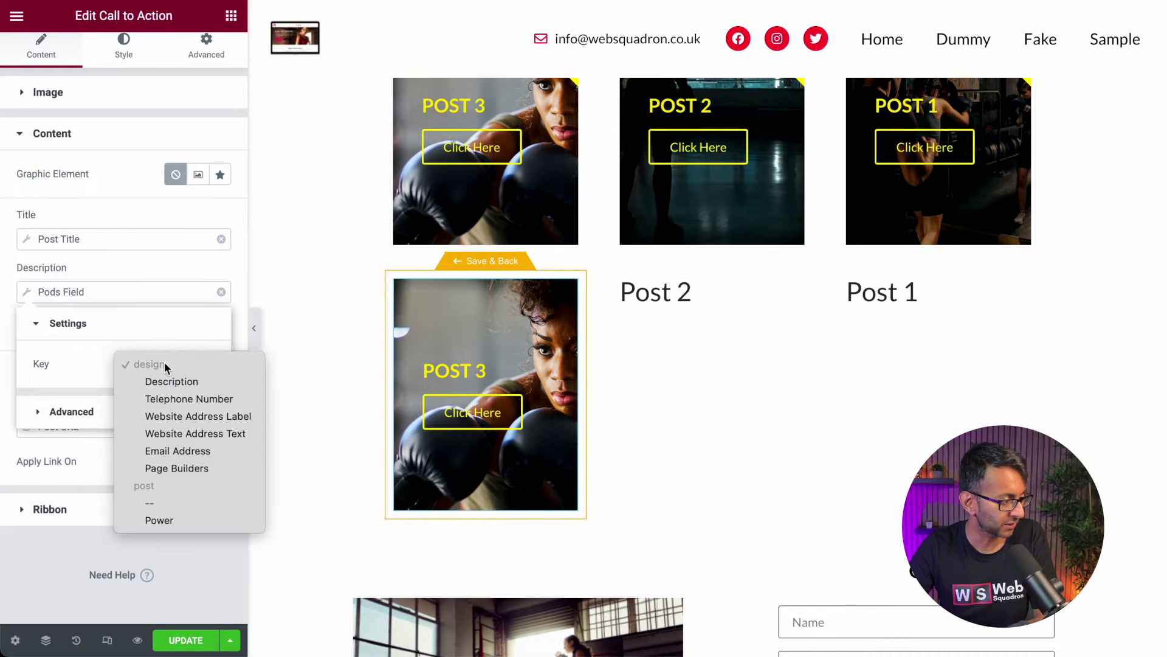
pyautogui.click(186, 518)
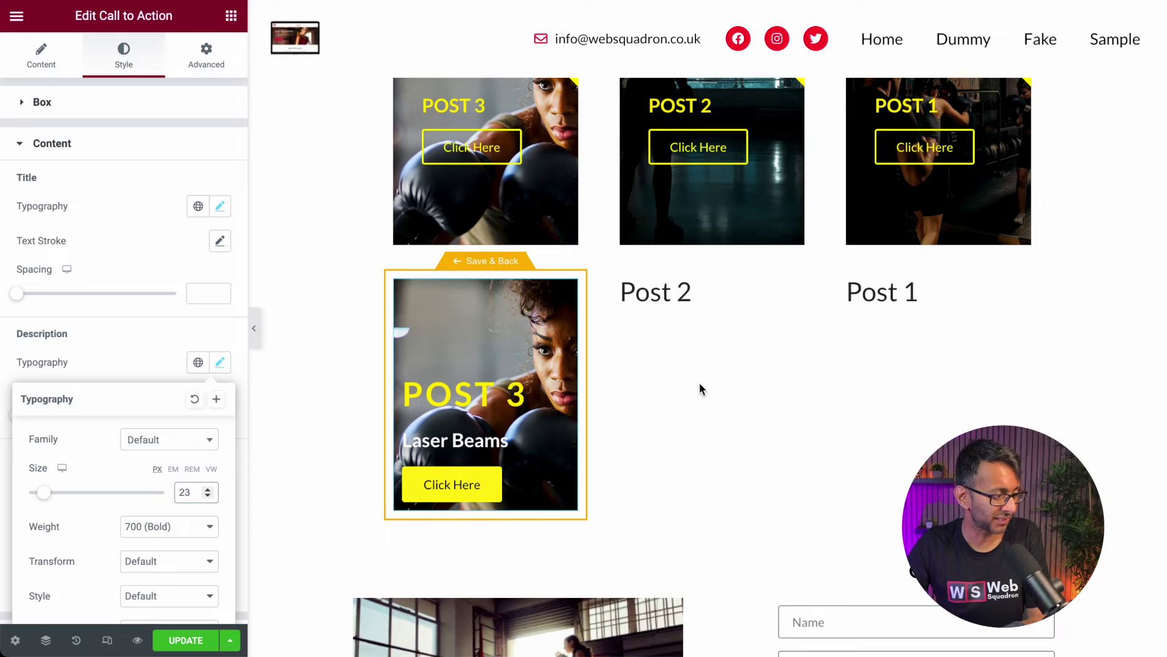
# Save the lower grid's restyled loop template and return to the page.
pyautogui.click(164, 263)
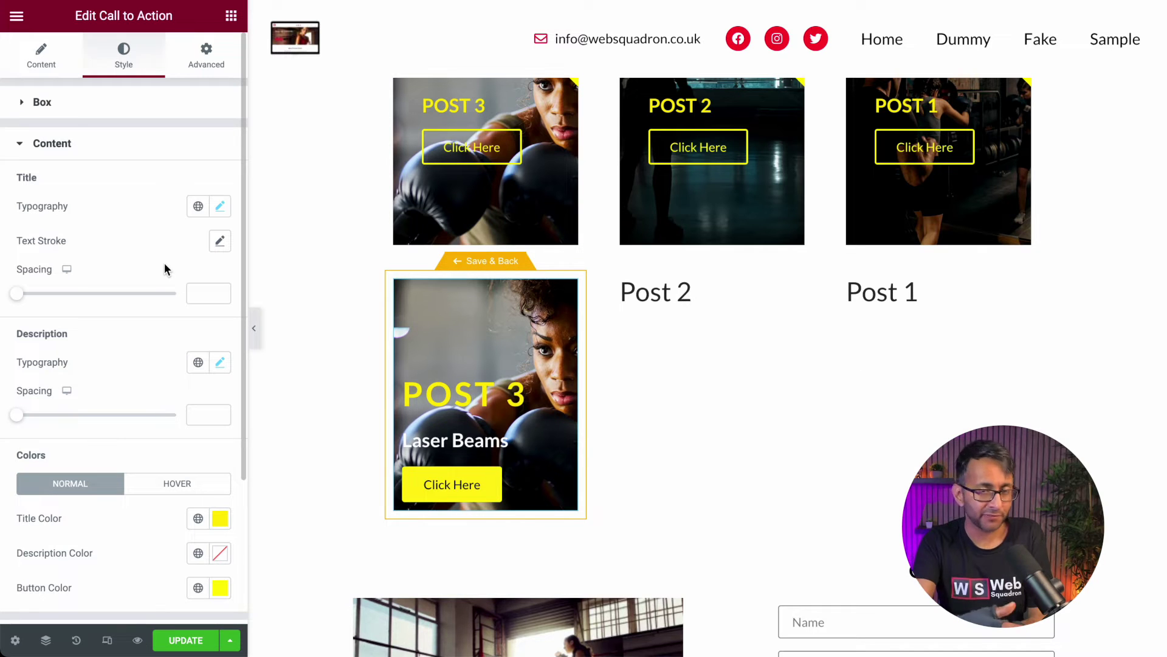
pyautogui.click(183, 641)
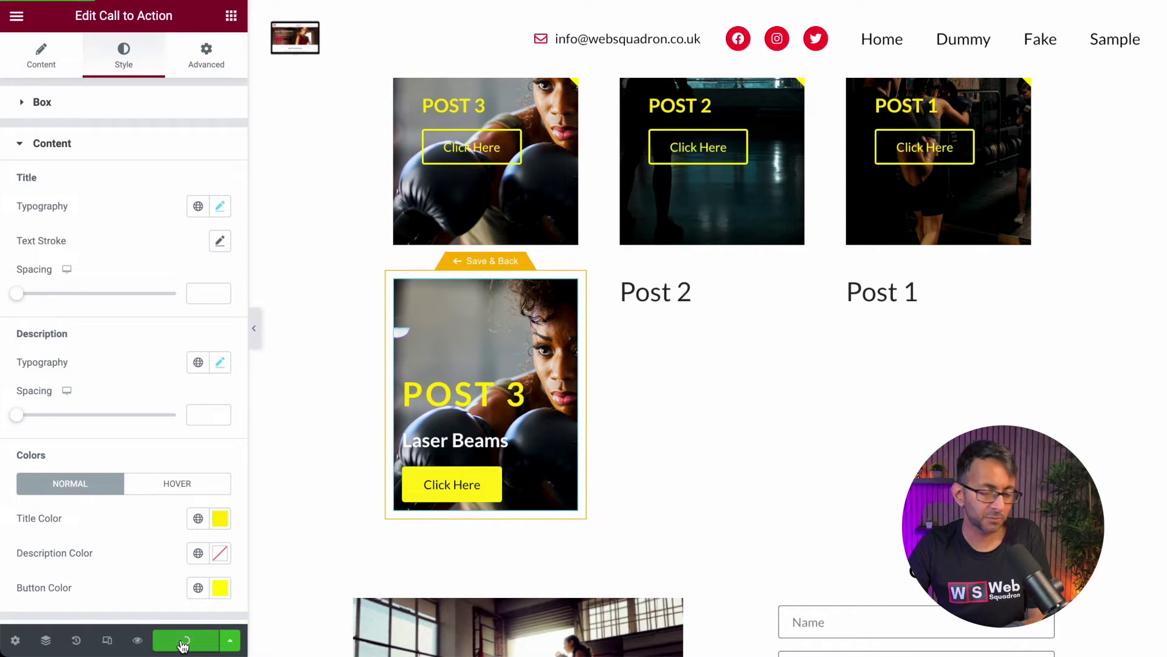
pyautogui.click(506, 262)
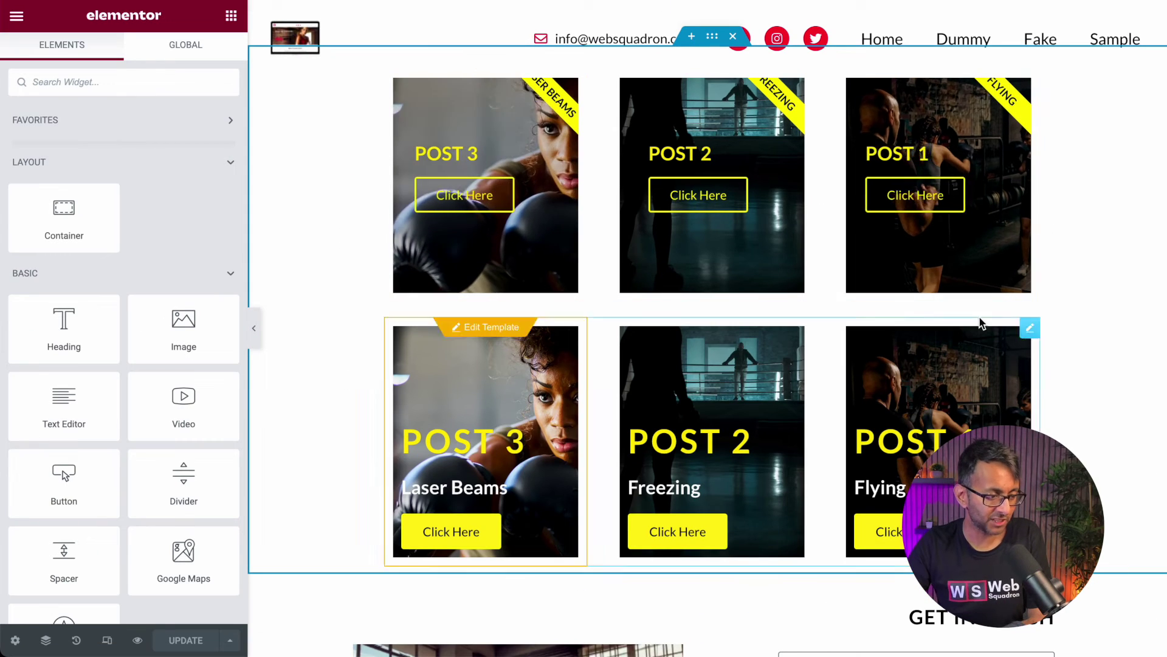
# Set the lower Loop Grid to 1 column and 1 item per page, and update the page.
pyautogui.click(1029, 331)
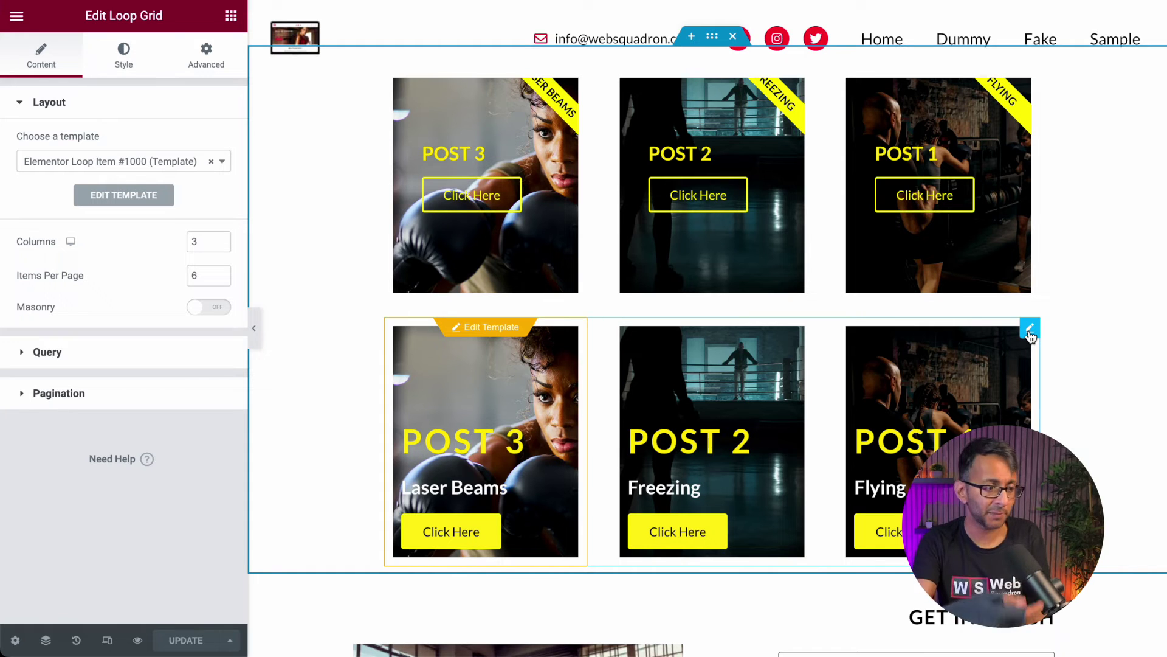
pyautogui.doubleClick(196, 242)
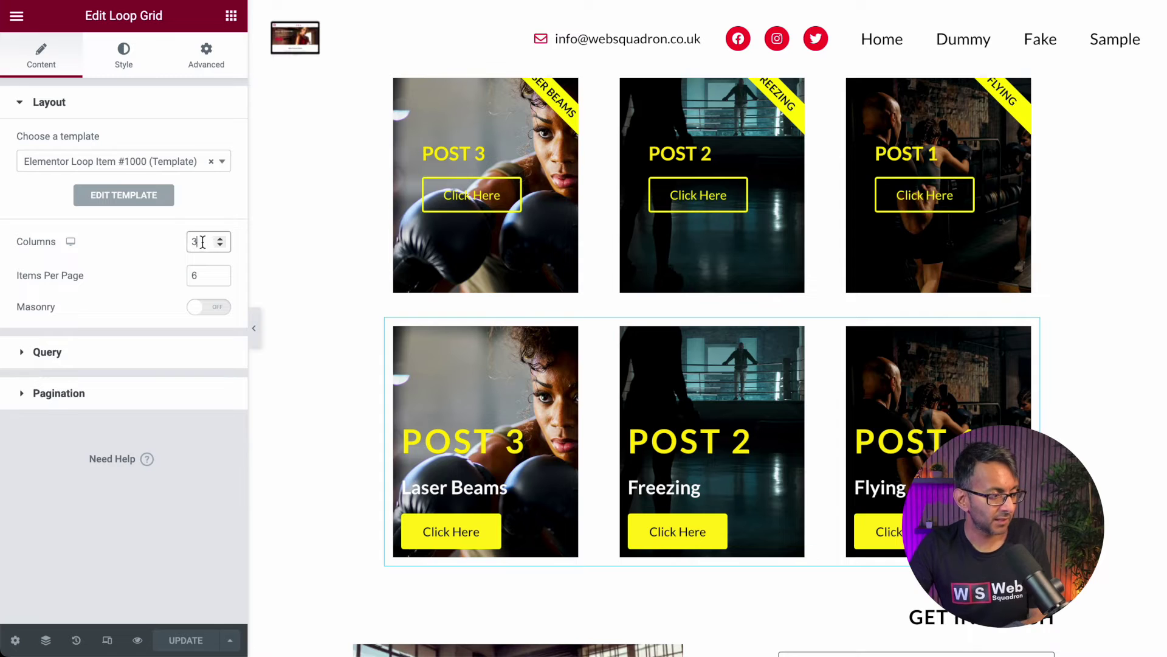
pyautogui.write('1')
pyautogui.doubleClick(193, 275)
pyautogui.write('1')
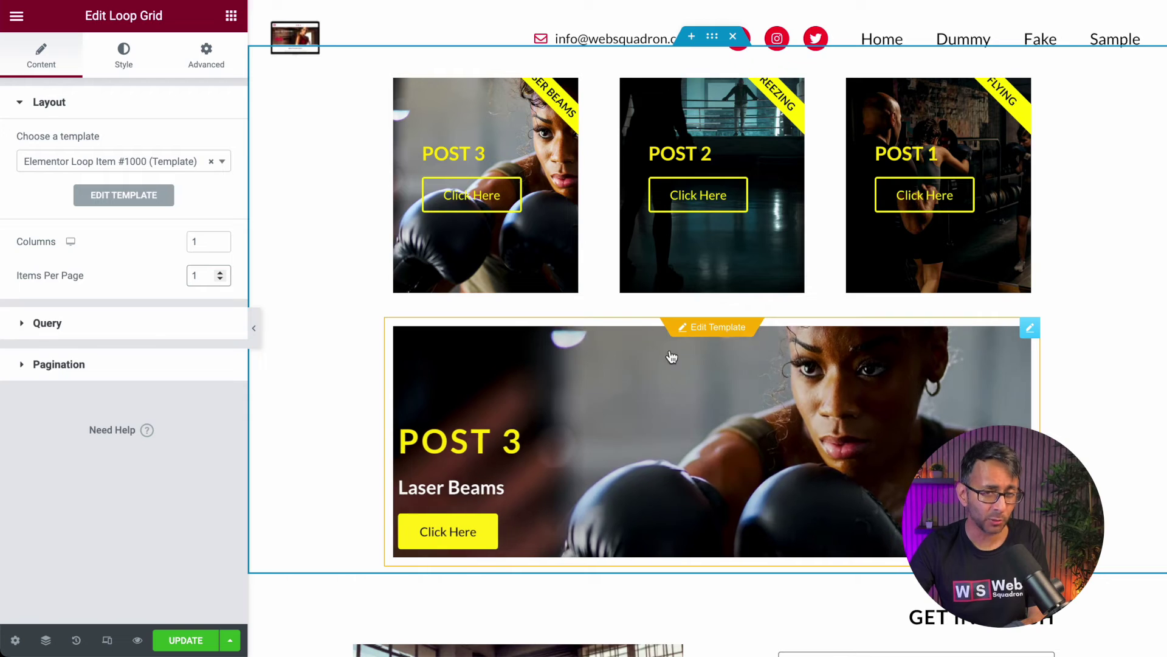
pyautogui.click(181, 647)
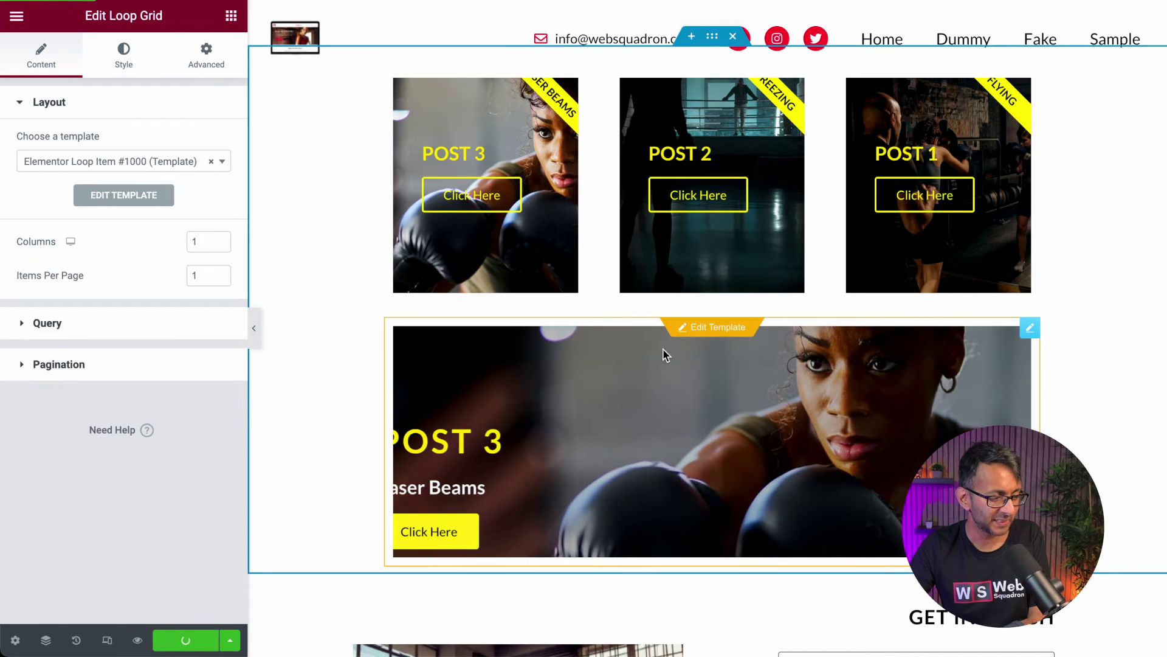
# Give the Call to Action box in the lower loop template 20 px bottom and 20 px left padding, and return to the page.
pyautogui.click(720, 328)
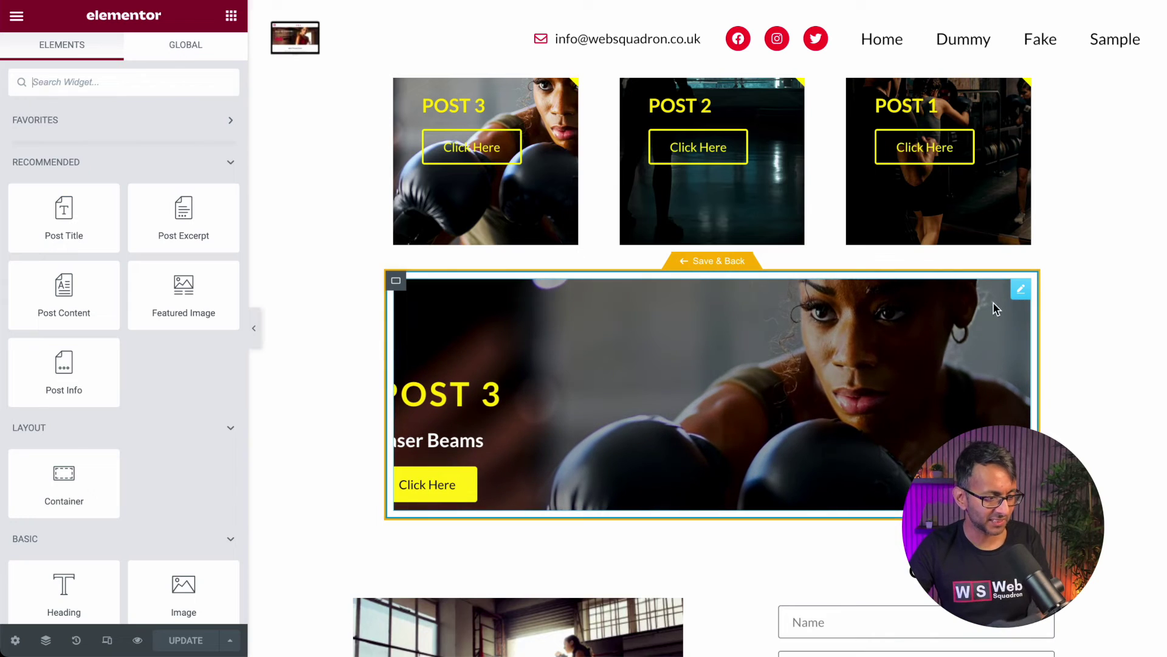
pyautogui.click(1020, 289)
pyautogui.doubleClick(113, 283)
pyautogui.write('20')
pyautogui.press('Tab')
pyautogui.write('20')
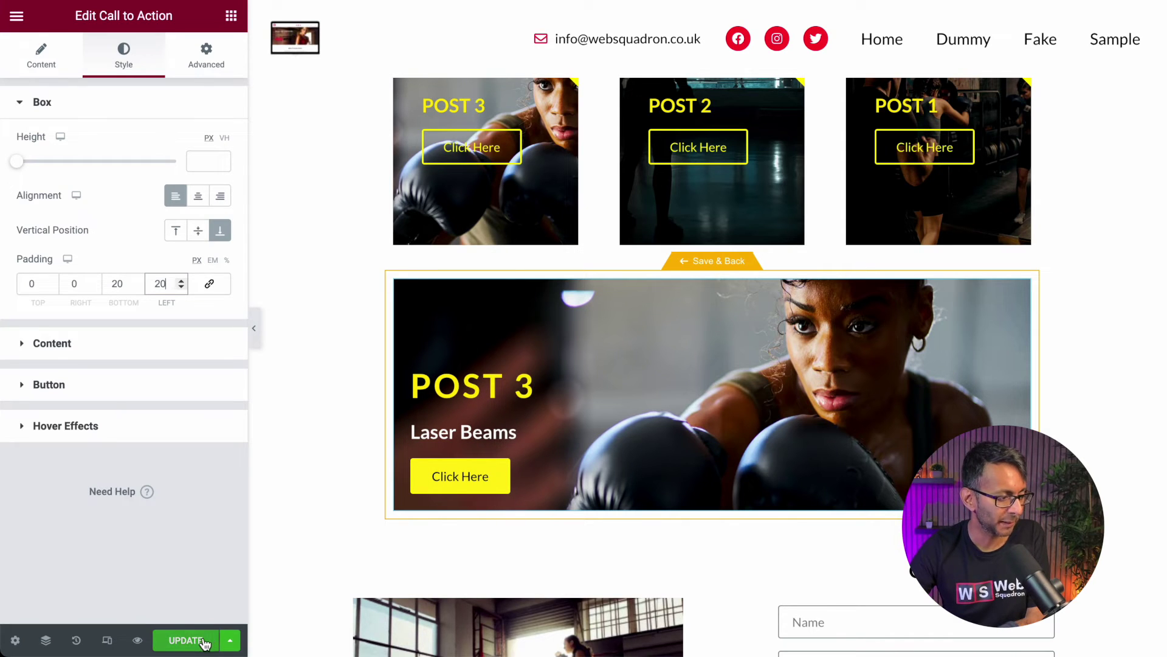
pyautogui.click(730, 266)
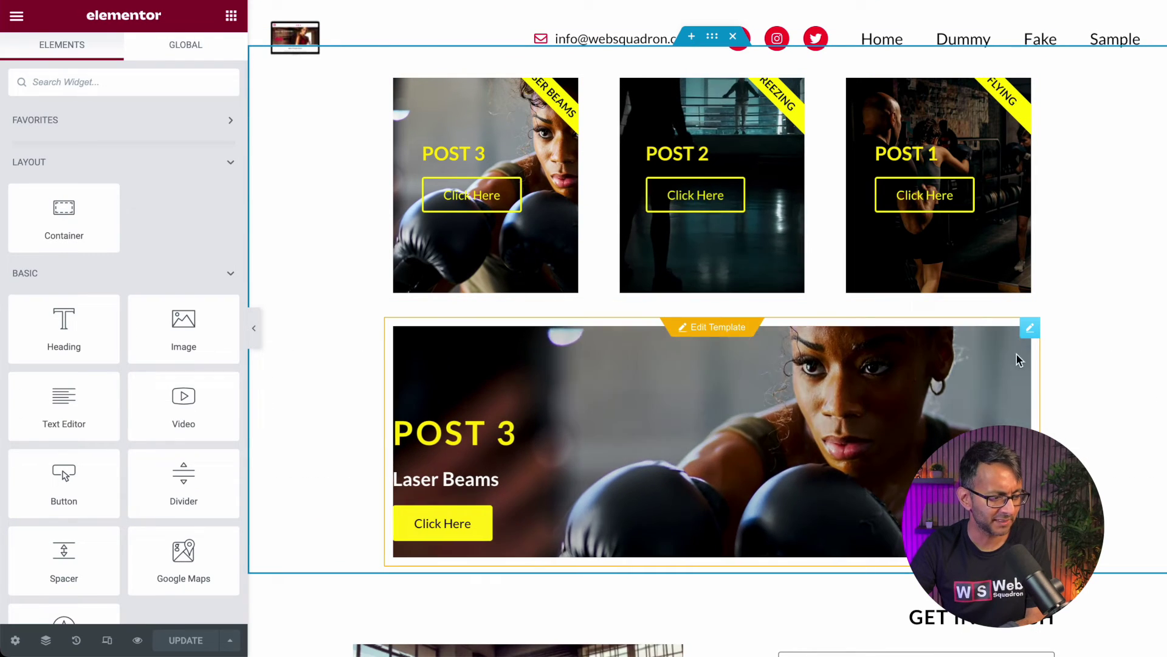
# Set the upper Loop Grid to 2 columns and 4 items per page.
pyautogui.click(1031, 329)
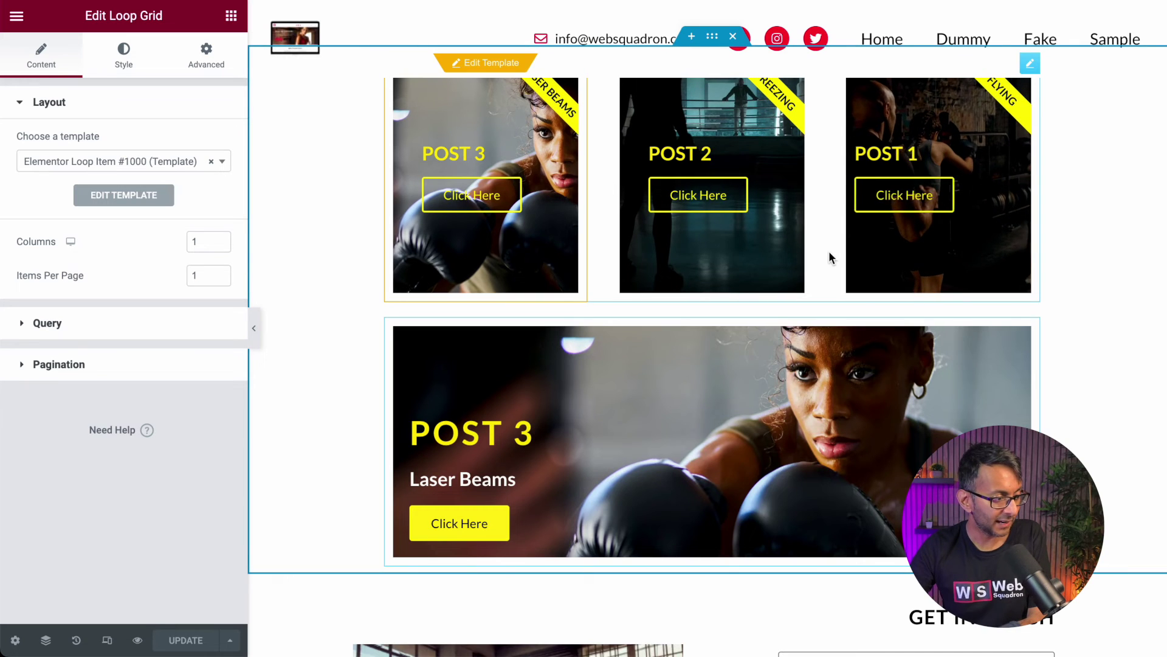
pyautogui.scroll(3, 852, 231)
pyautogui.click(1031, 268)
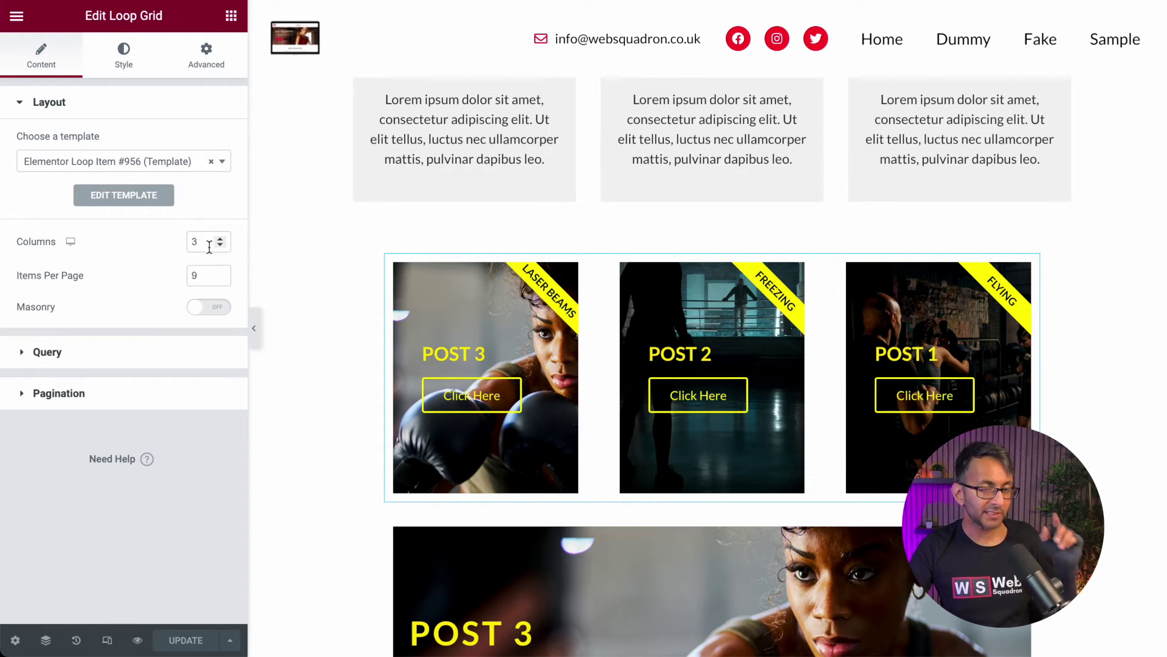
pyautogui.moveTo(212, 237); pyautogui.dragTo(159, 245)
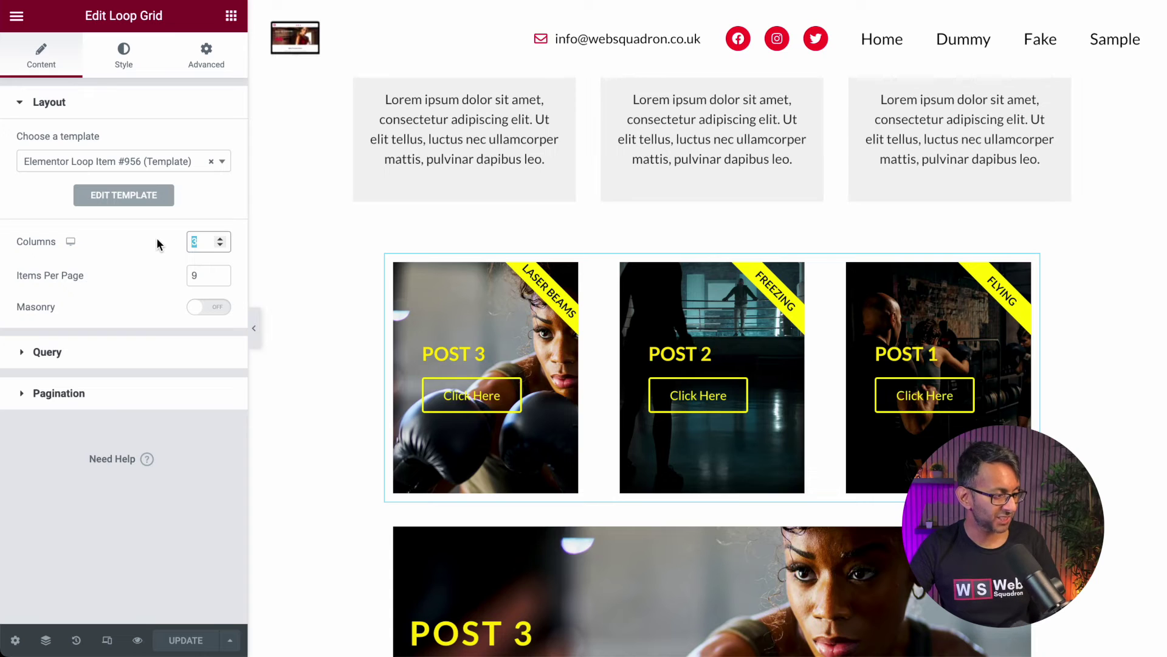
pyautogui.write('2')
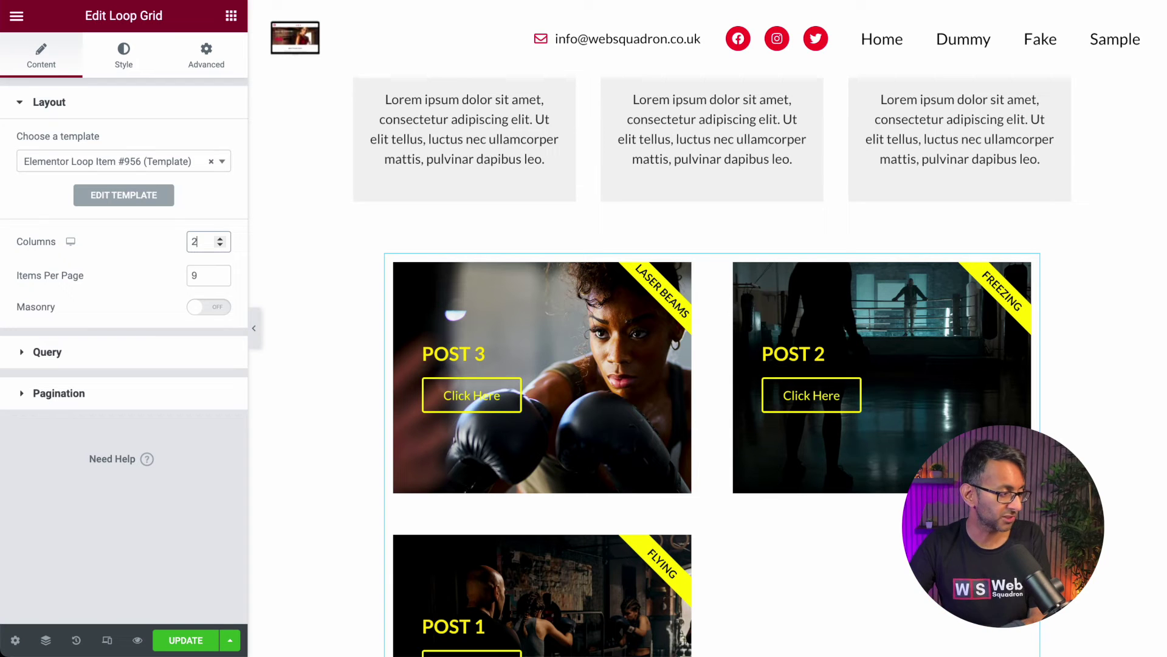
pyautogui.doubleClick(205, 275)
pyautogui.write('4')
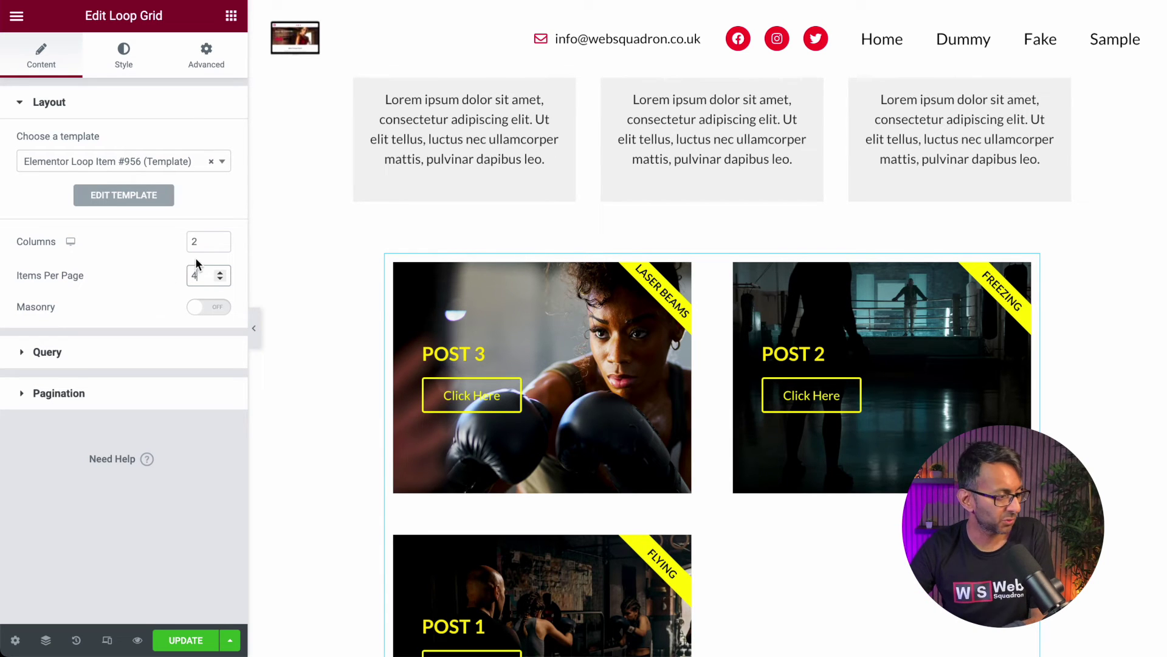
# Set the upper Loop Grid's query exclusion offset to 1 and update the page.
pyautogui.click(94, 357)
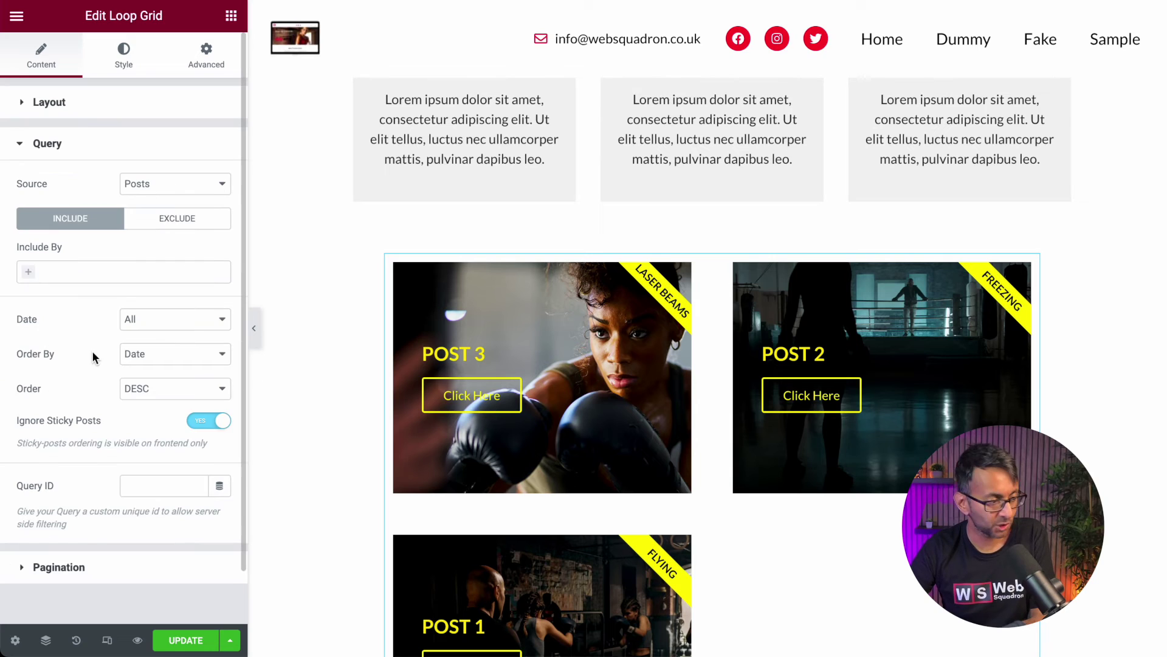
pyautogui.click(171, 230)
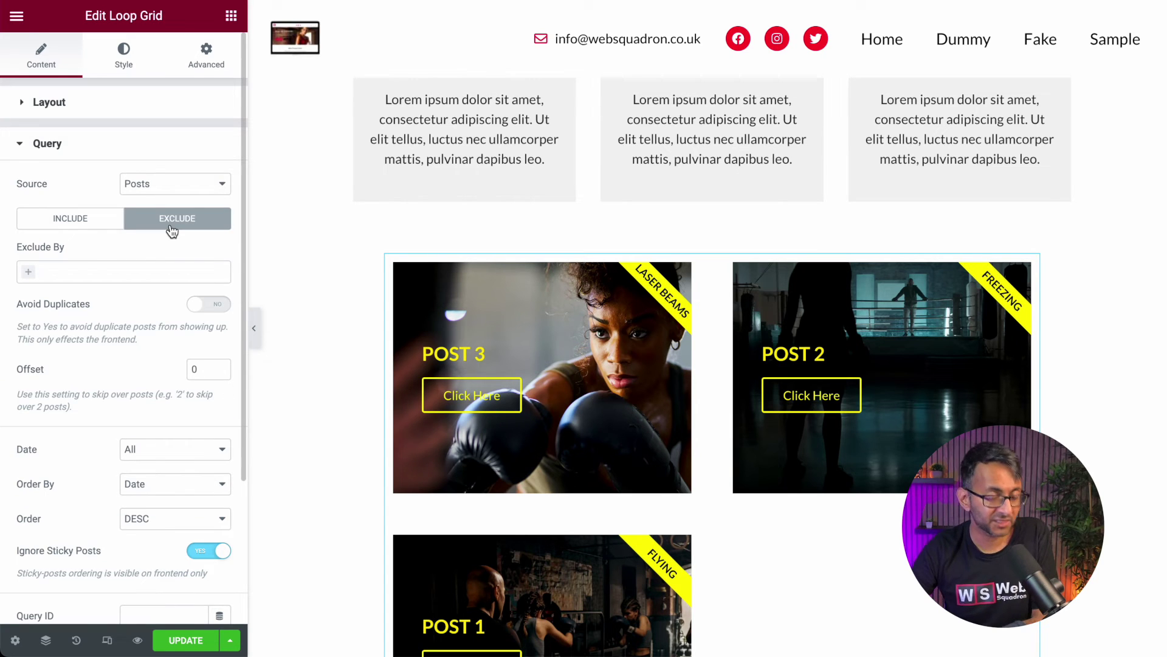
pyautogui.click(208, 372)
pyautogui.press('Up')
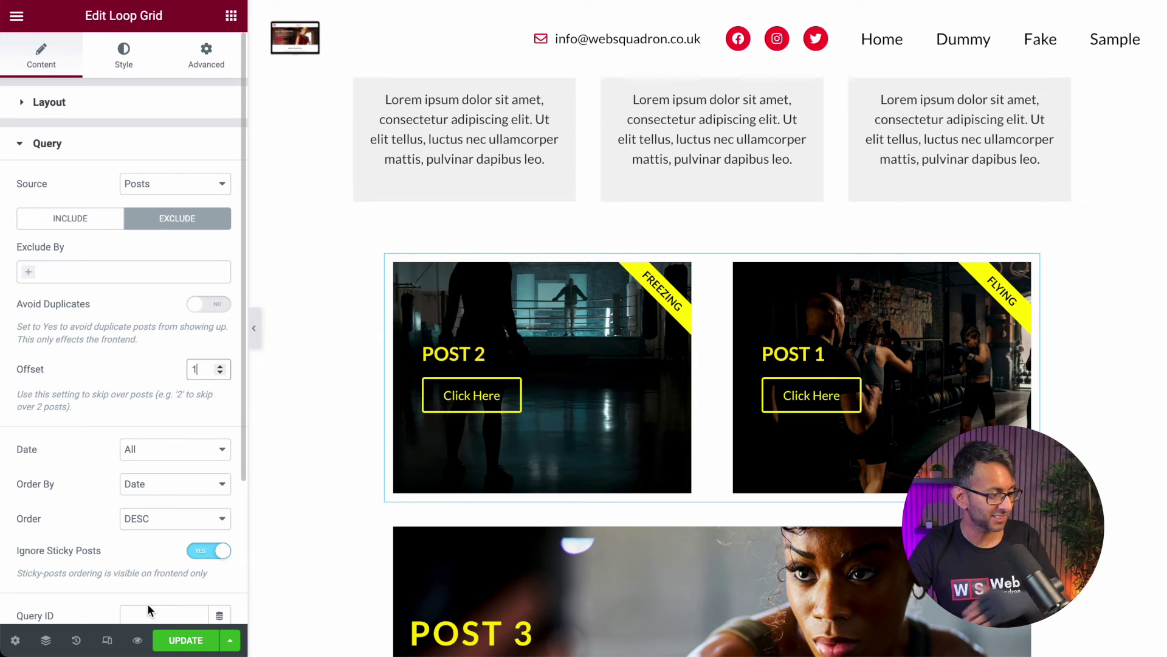
pyautogui.click(185, 640)
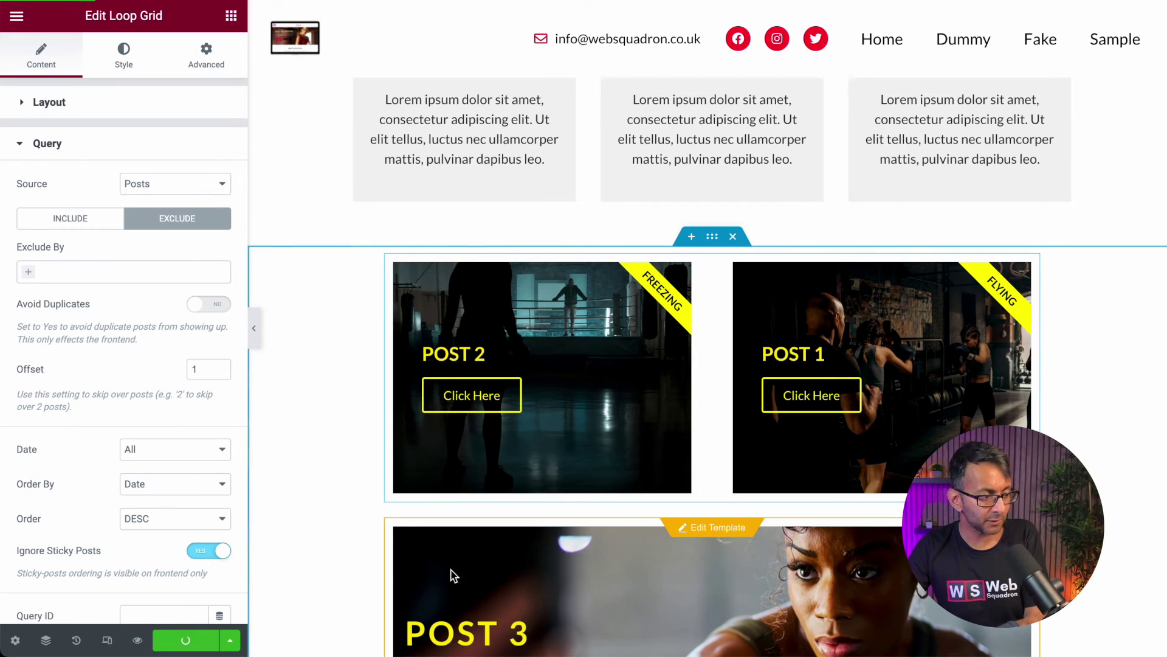
# Reorder the page structure to place the single-post Loop Grid above the two-column Loop Grid.
pyautogui.scroll(-2, 728, 545)
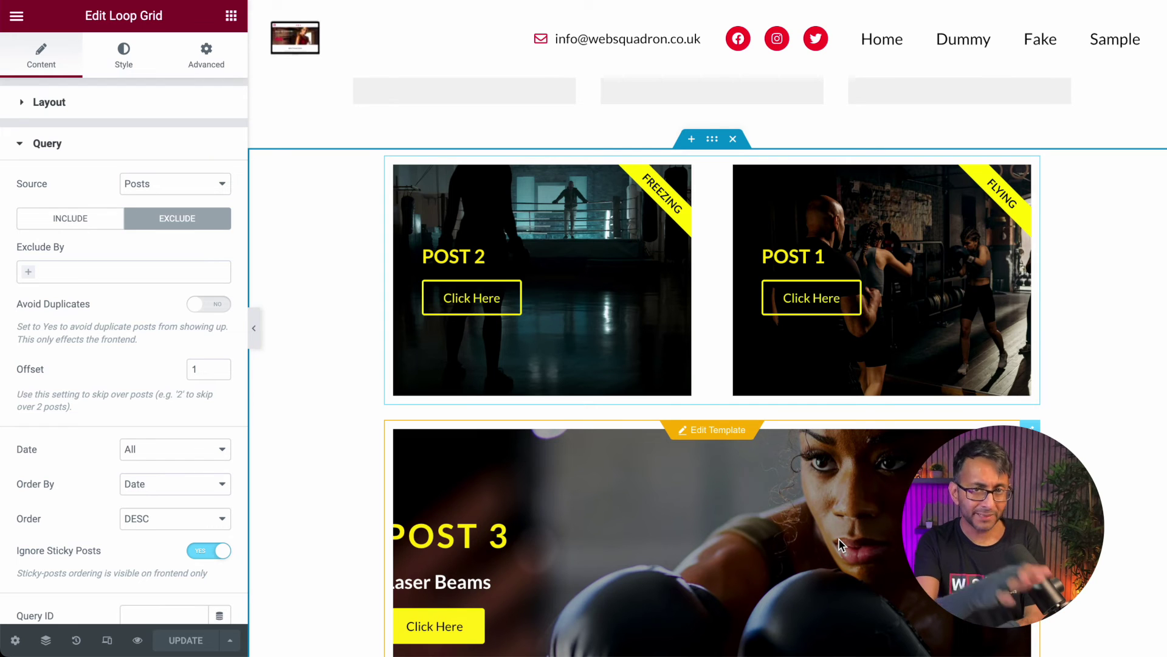
pyautogui.click(46, 640)
pyautogui.click(1054, 323)
pyautogui.moveTo(1054, 323); pyautogui.dragTo(1056, 291)
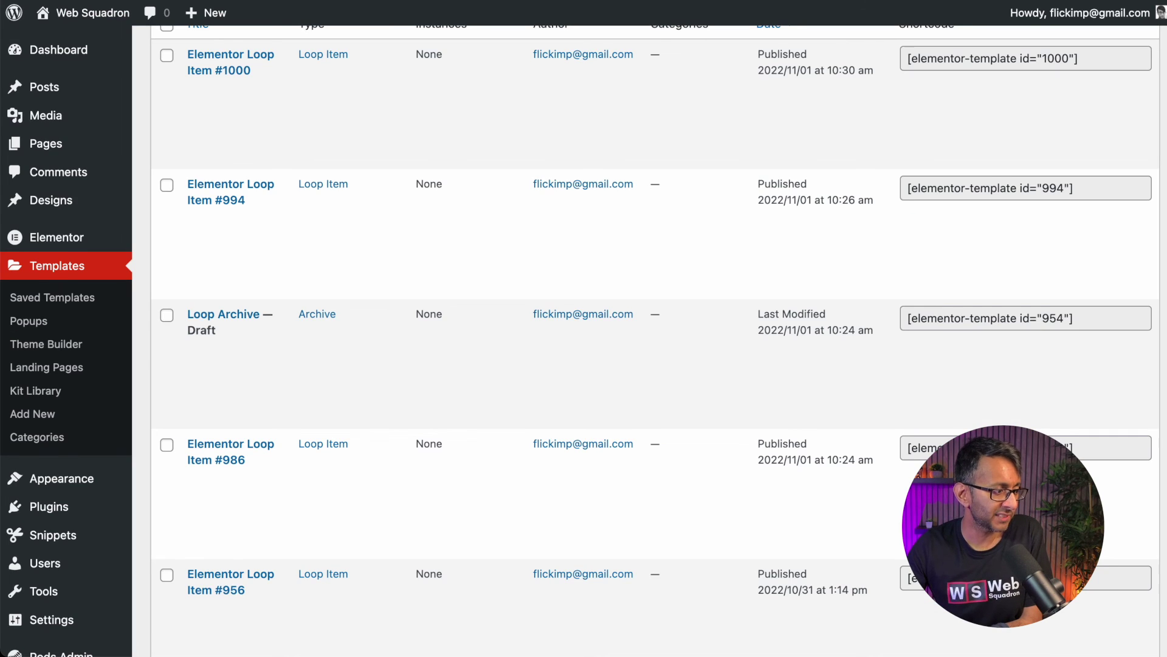
# Look through the loop items in the WordPress saved templates list.
pyautogui.scroll(1, 556, 336)
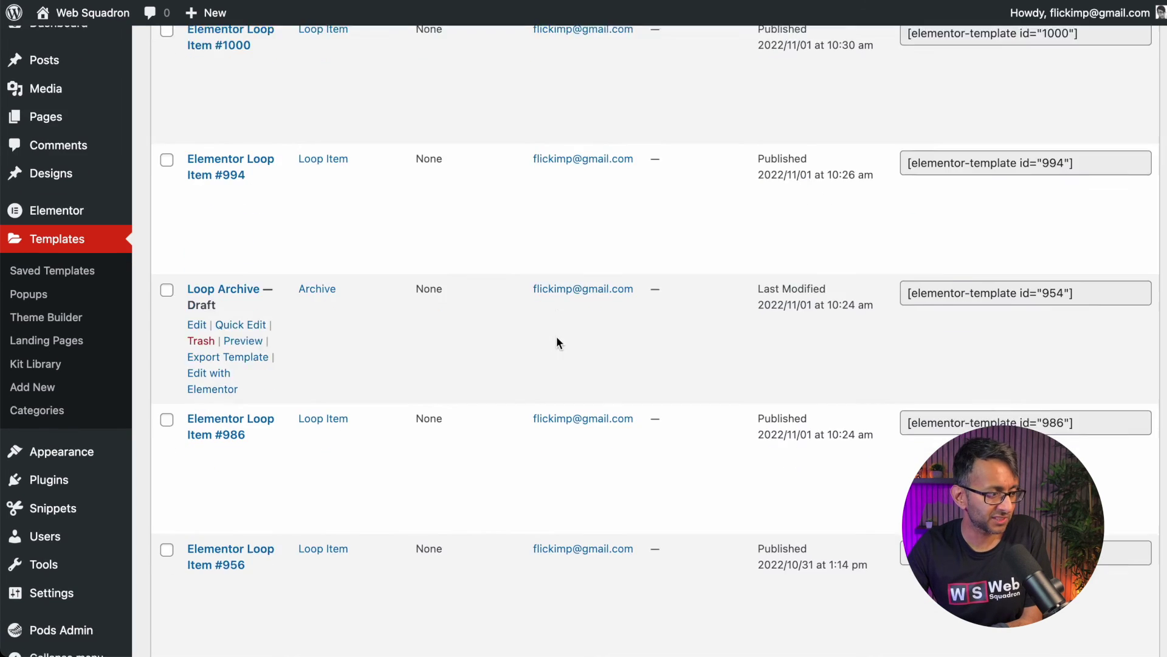
pyautogui.scroll(-5, 556, 337)
pyautogui.scroll(10, 556, 337)
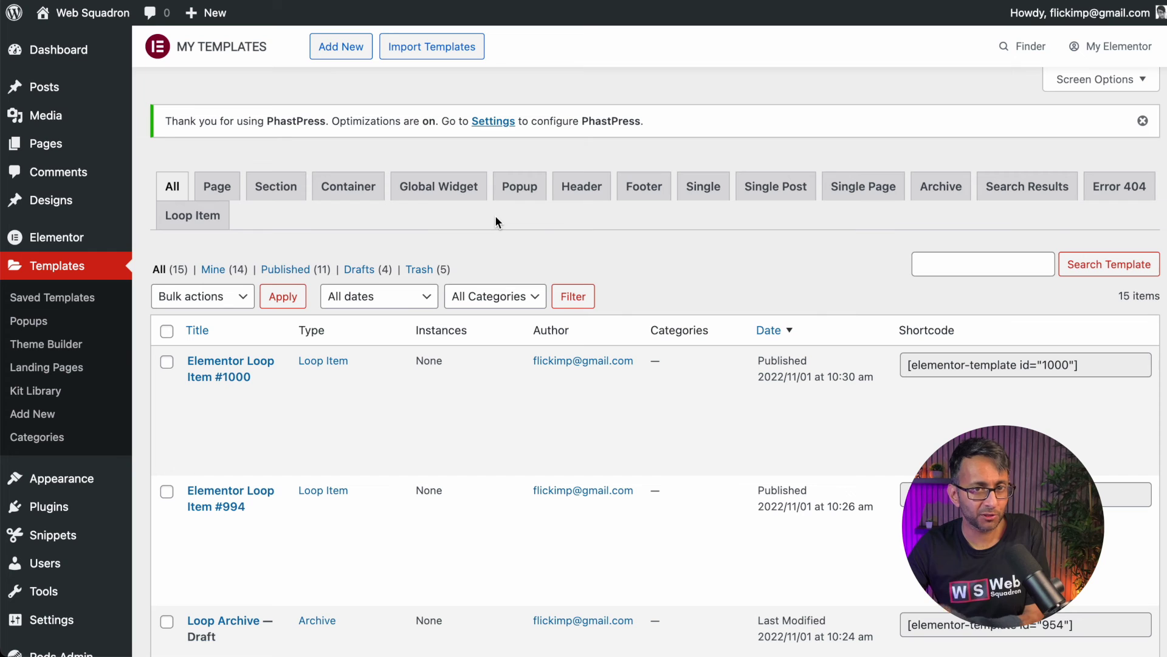